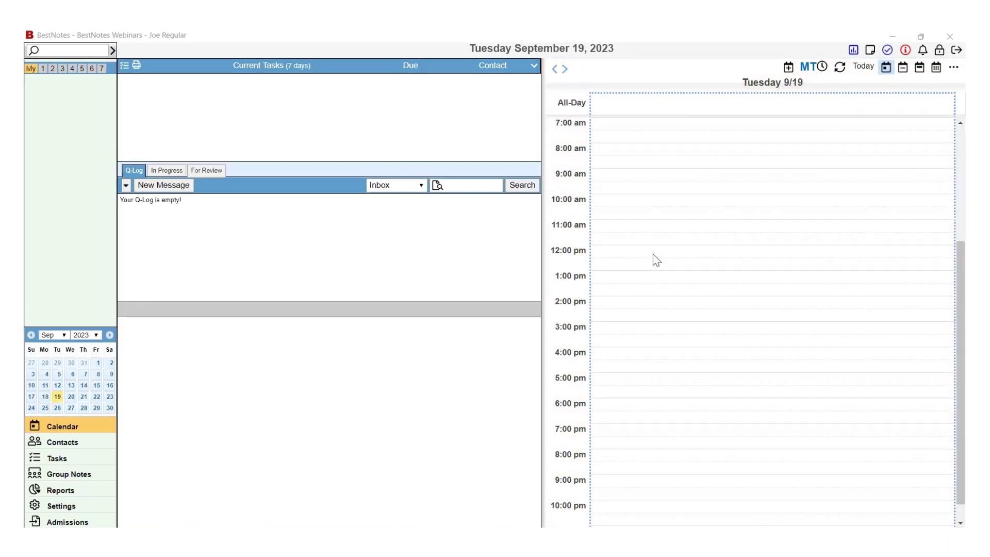
Start a 12:00 pm appointment set to Client Discharge, then dismiss the appointment form.
{"action": "left_click", "coordinate": [653, 254]}
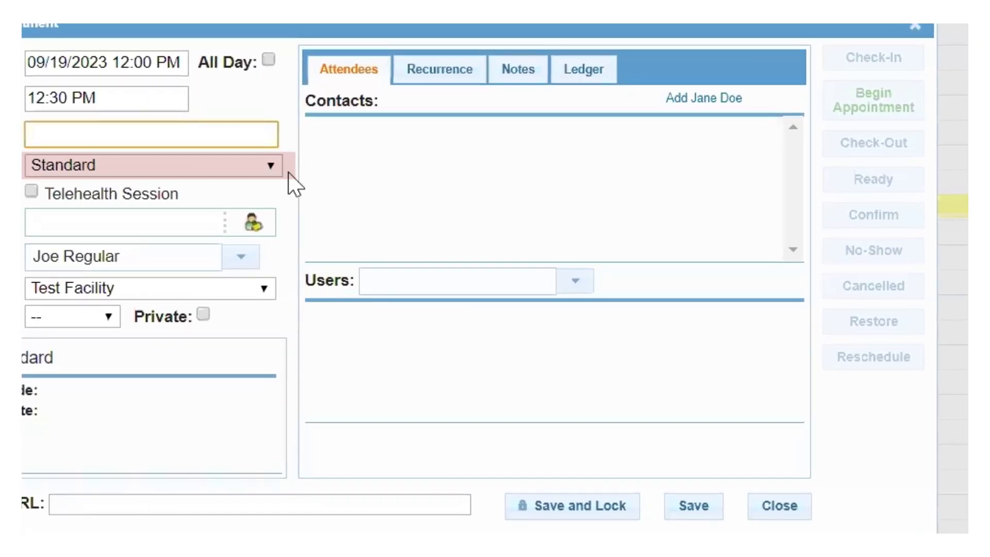
{"action": "left_click", "coordinate": [268, 170]}
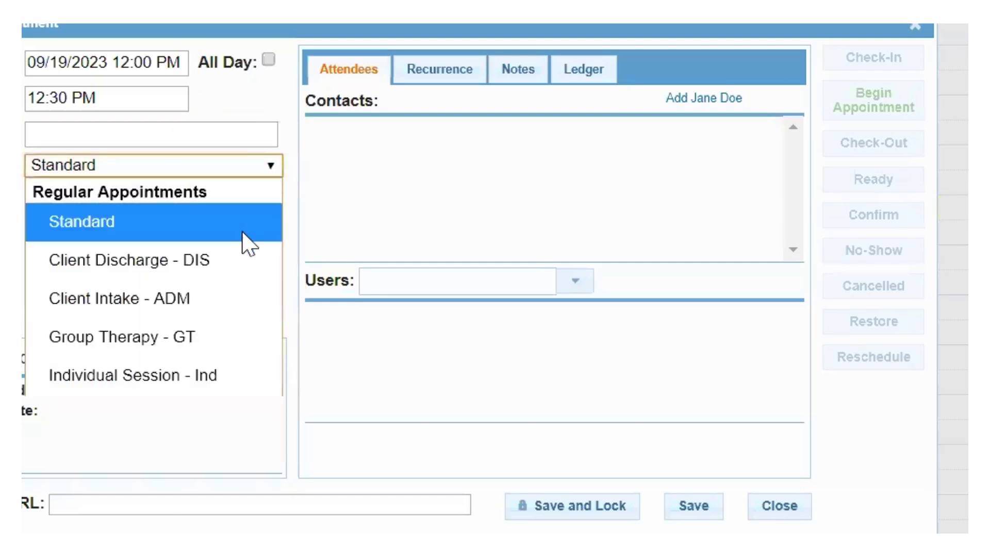
{"action": "left_click", "coordinate": [226, 262]}
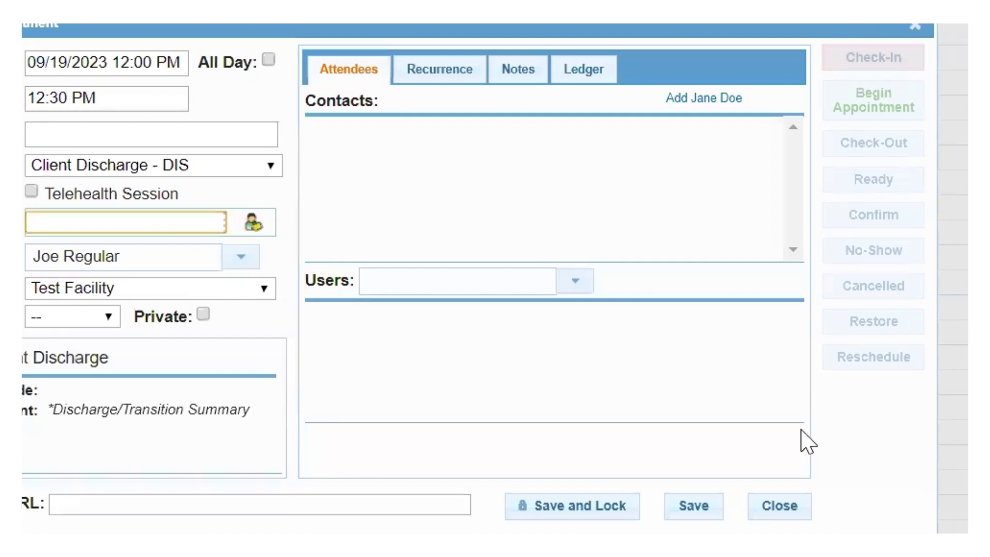
{"action": "left_click", "coordinate": [779, 505]}
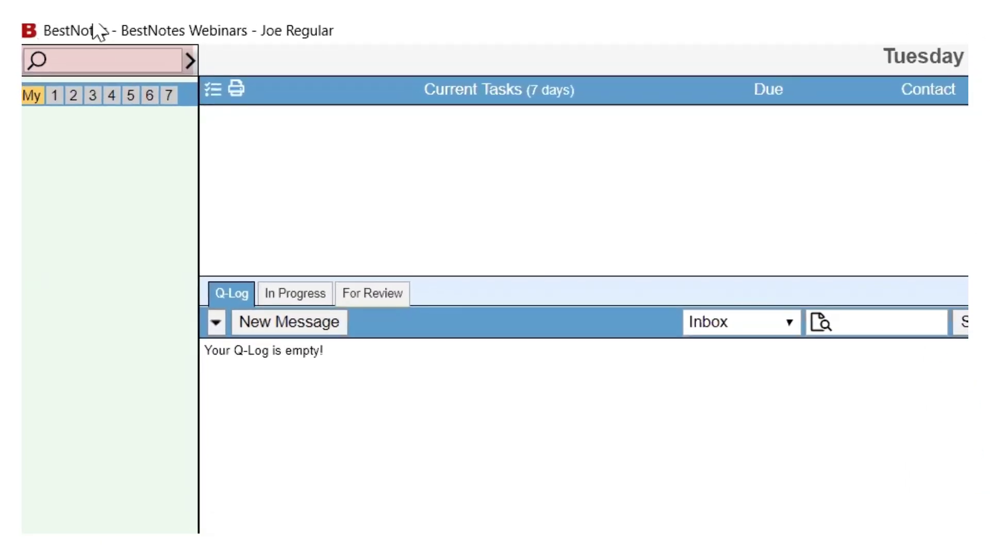
Search contacts for the client's surname and open their record from the results.
{"action": "left_click", "coordinate": [107, 60]}
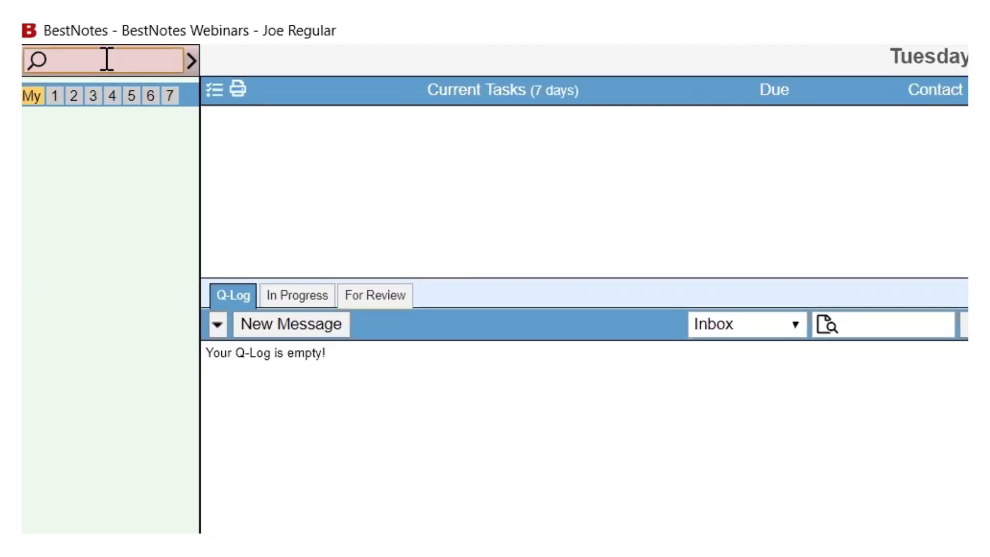
{"action": "type", "text": "doe"}
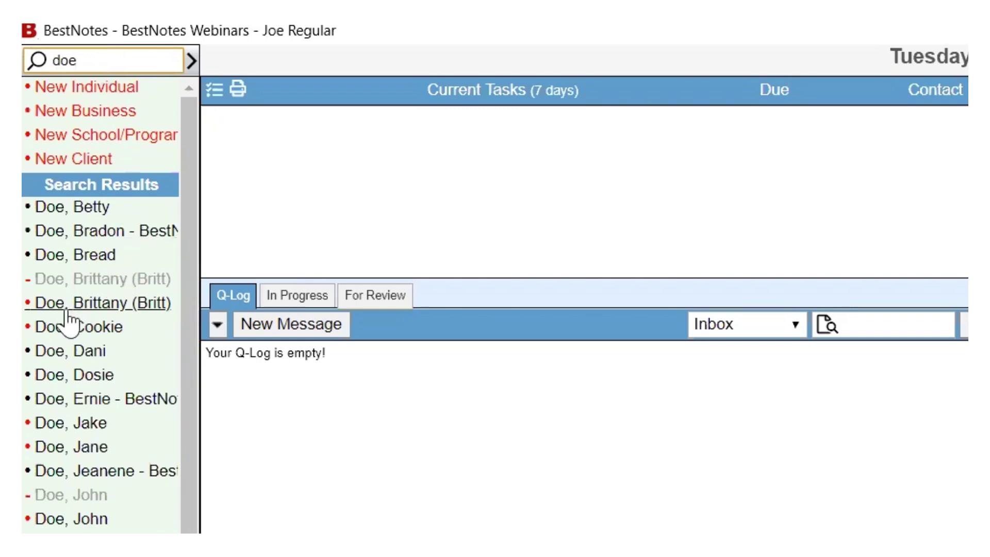
{"action": "left_click", "coordinate": [107, 305]}
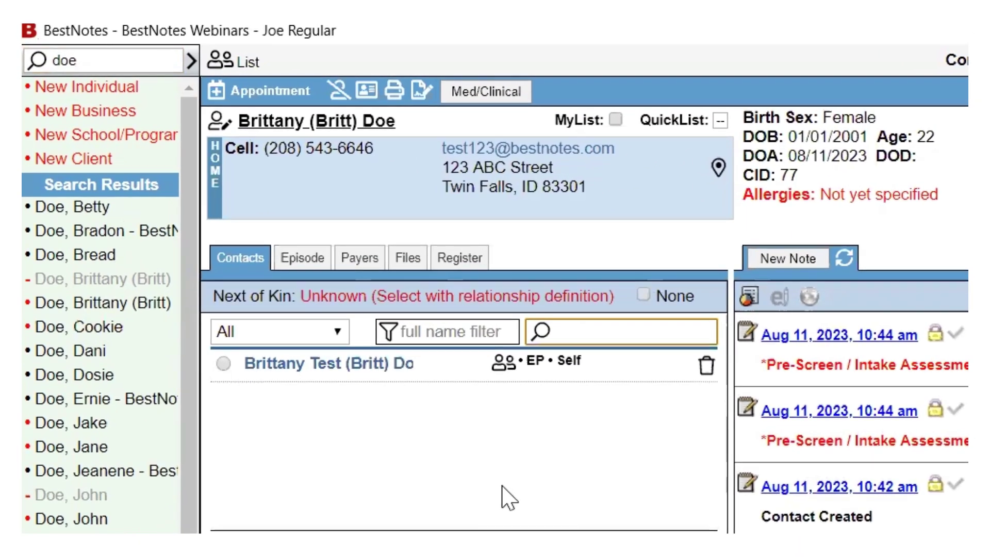
Open the client's Med/Clinical chart to the Pre-Screen / Intake Assessment.
{"action": "left_click", "coordinate": [472, 99]}
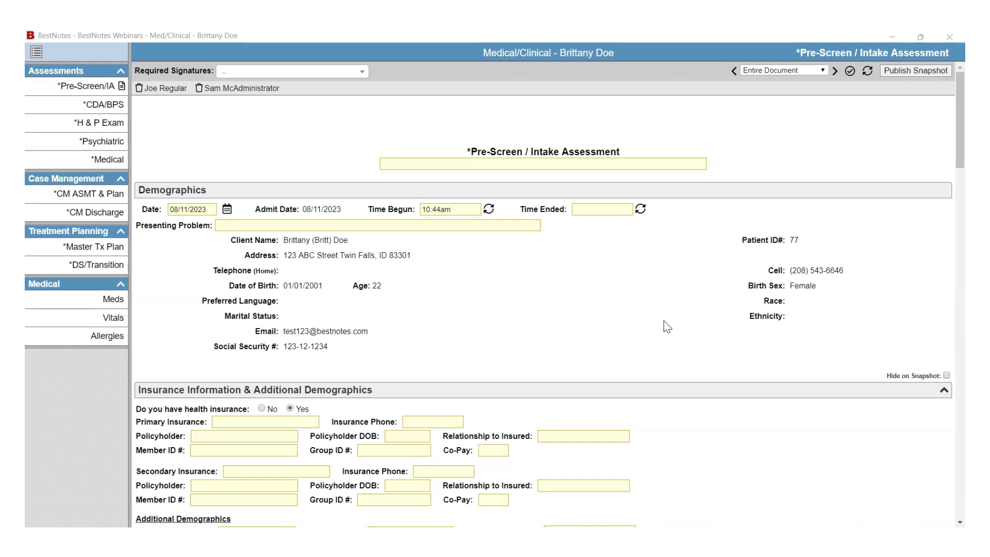
Hide Insurance on the snapshot, add 'fgh s' to Reason for Seeking Treatment, and mark Primary Care Physician Yes.
{"action": "scroll", "coordinate": [665, 325], "scroll_direction": "down", "scroll_amount": 3}
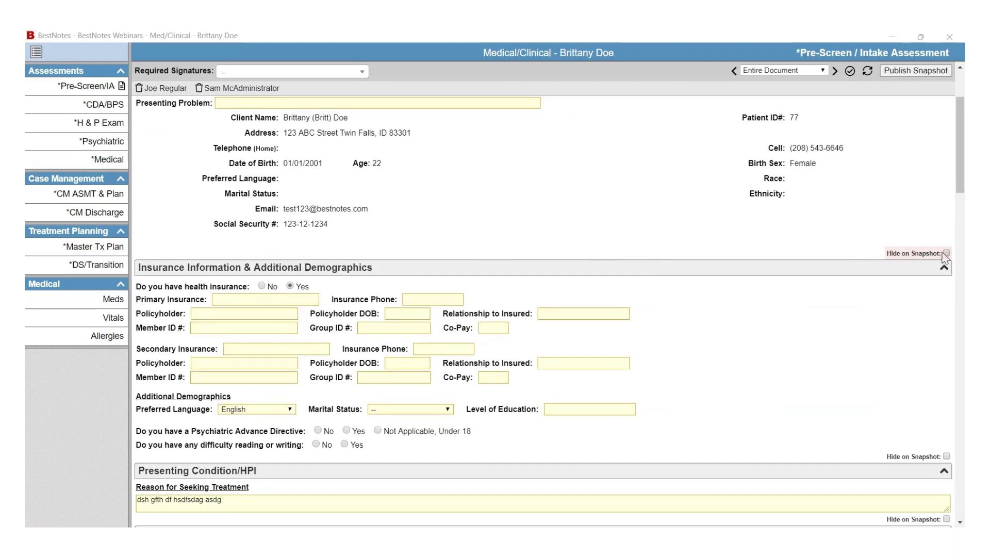
{"action": "left_click", "coordinate": [946, 253]}
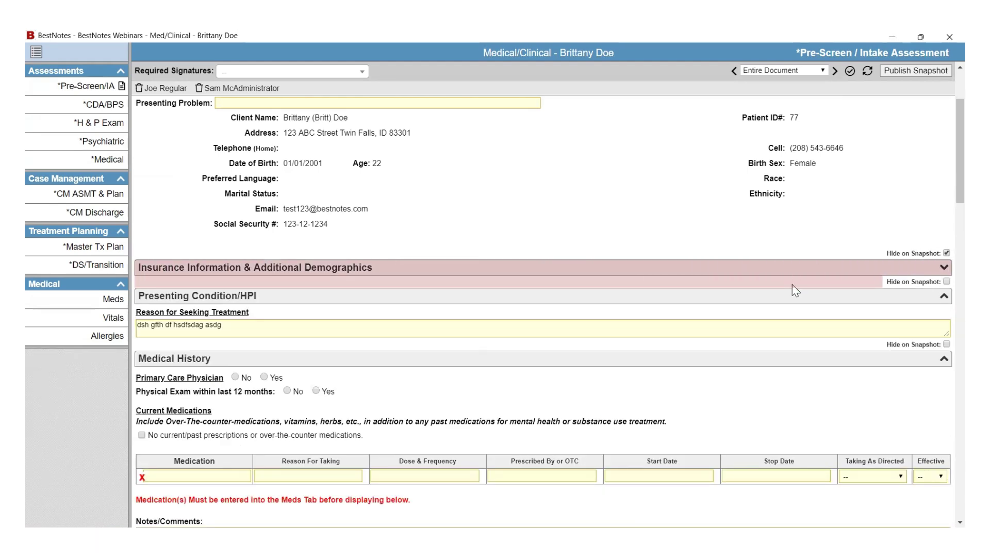
{"action": "left_click", "coordinate": [276, 330]}
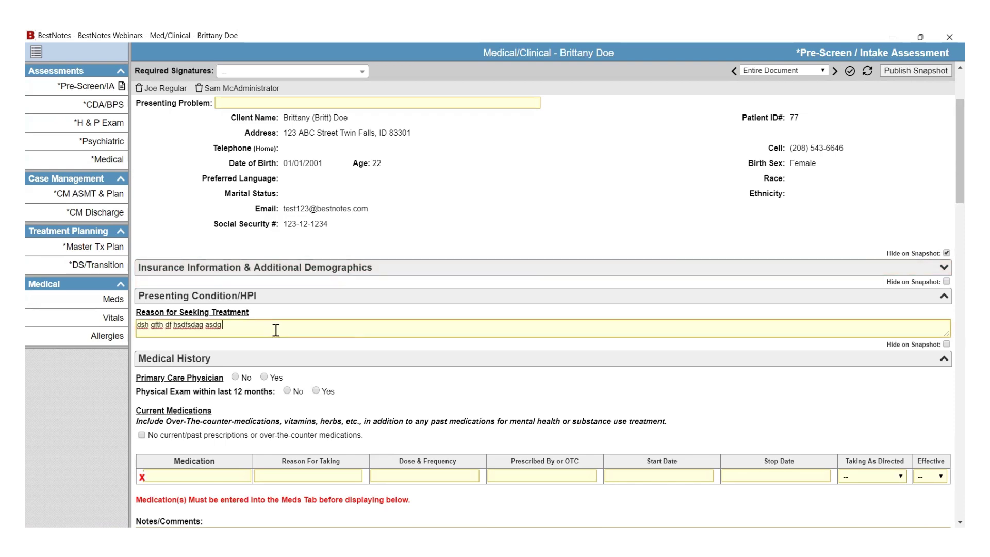
{"action": "type", "text": "fgh s"}
{"action": "left_click", "coordinate": [412, 236]}
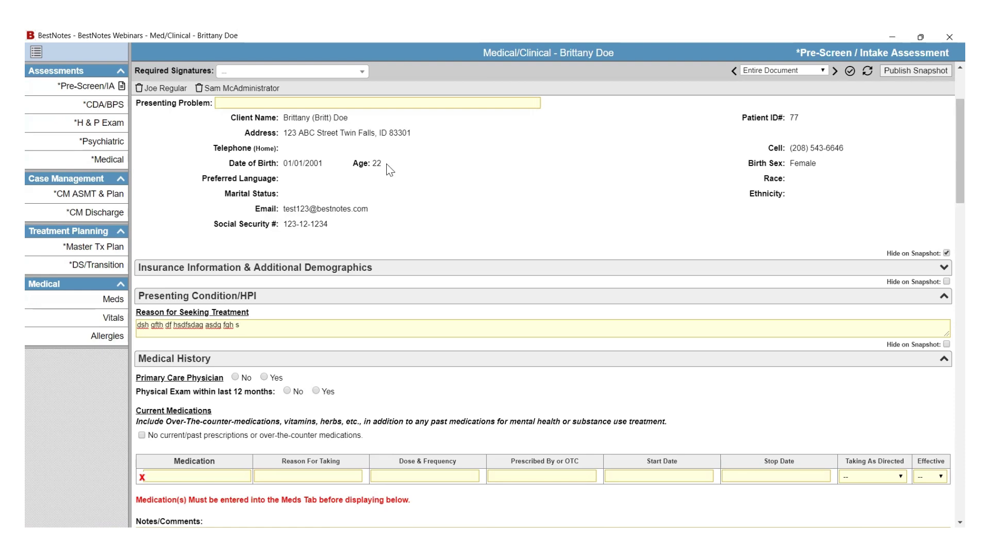
{"action": "left_click", "coordinate": [264, 377]}
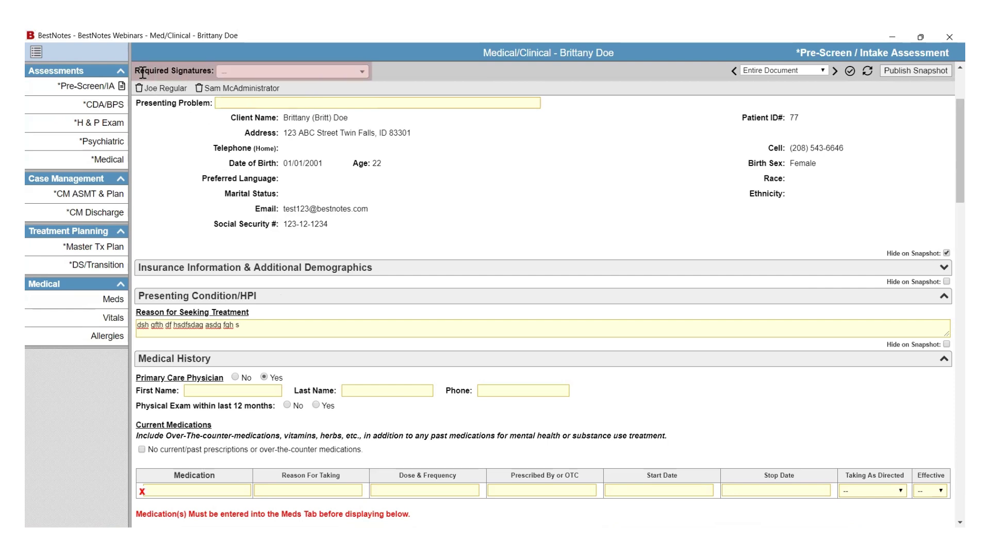
{"action": "left_click", "coordinate": [363, 74]}
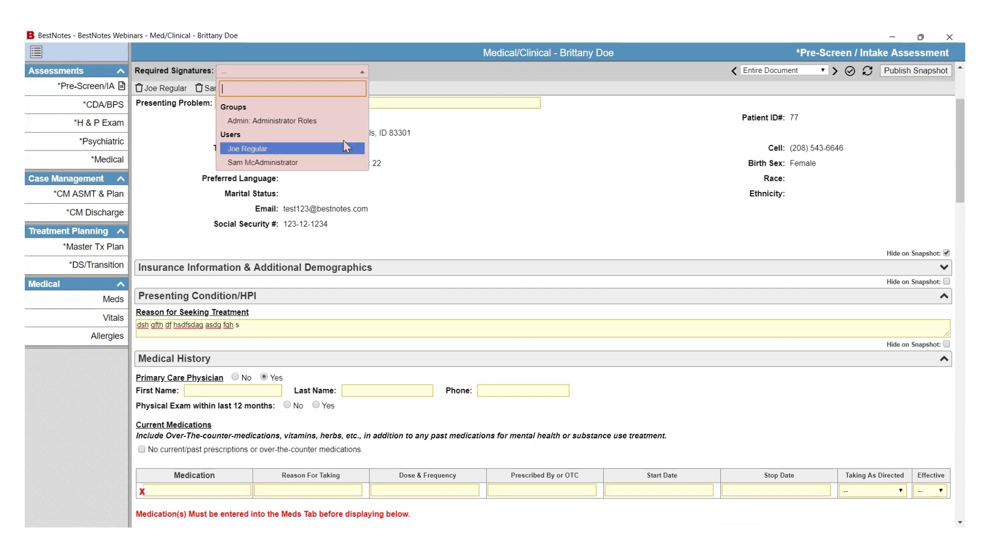
{"action": "left_click", "coordinate": [504, 145]}
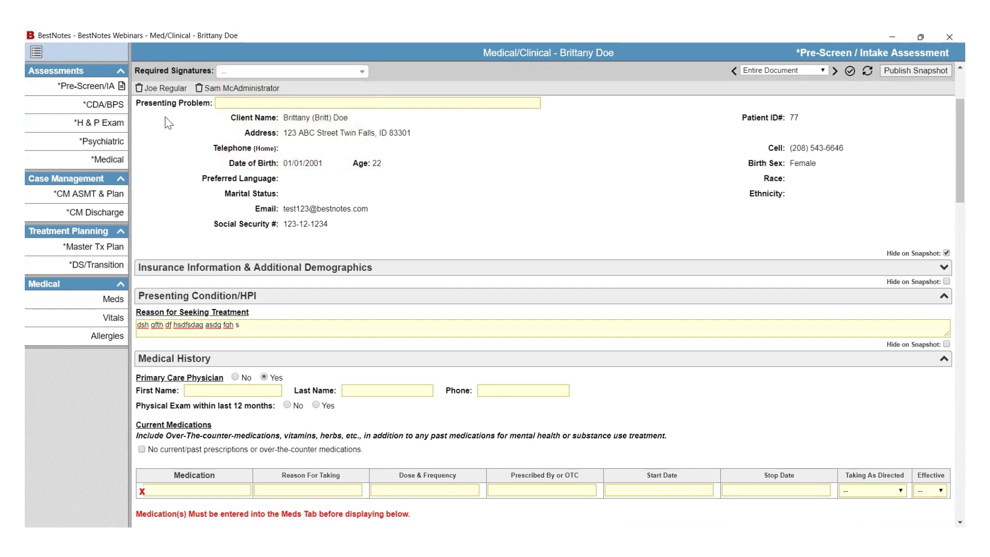
Publish the intake assessment as a signed snapshot, confirming each prompt through to the published message.
{"action": "left_click", "coordinate": [906, 71]}
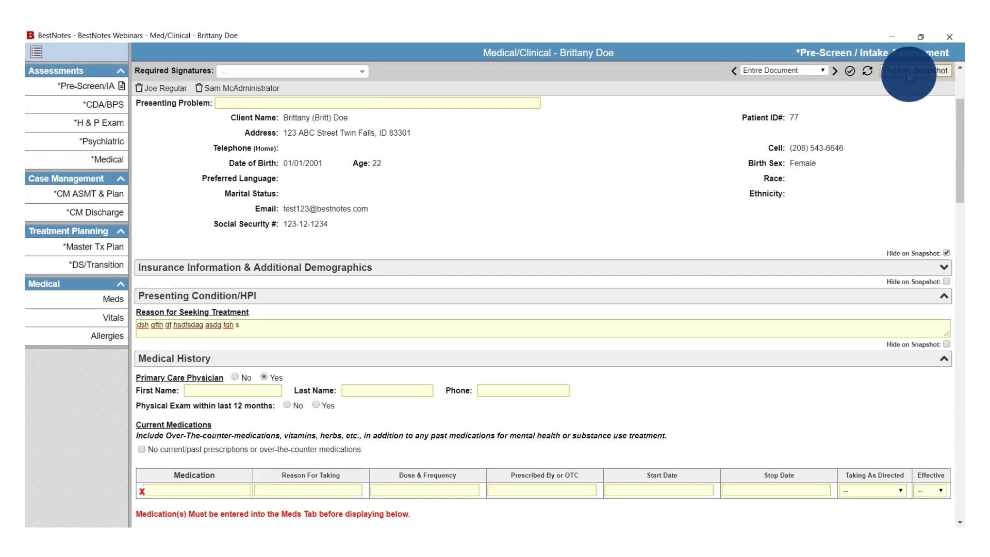
{"action": "left_click", "coordinate": [522, 289]}
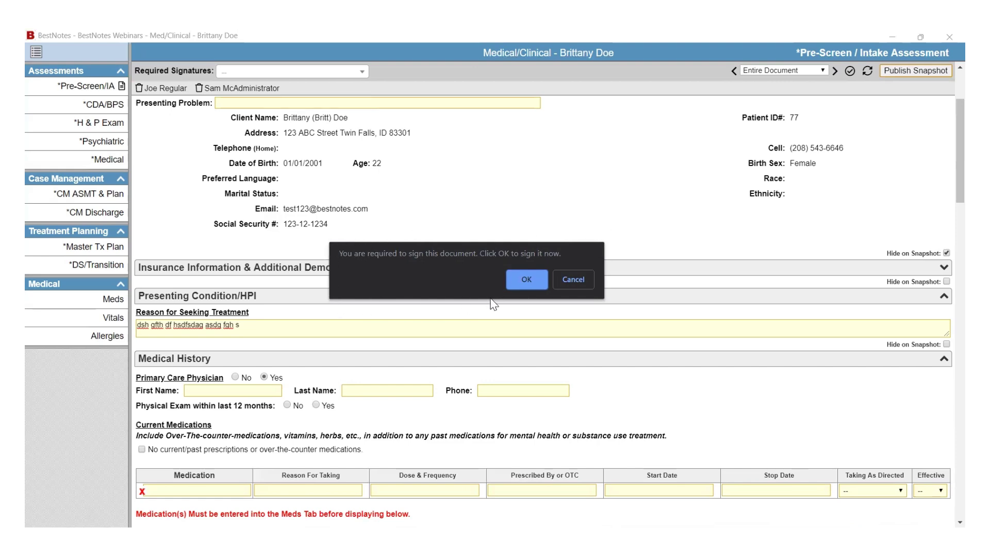
{"action": "left_click", "coordinate": [527, 280]}
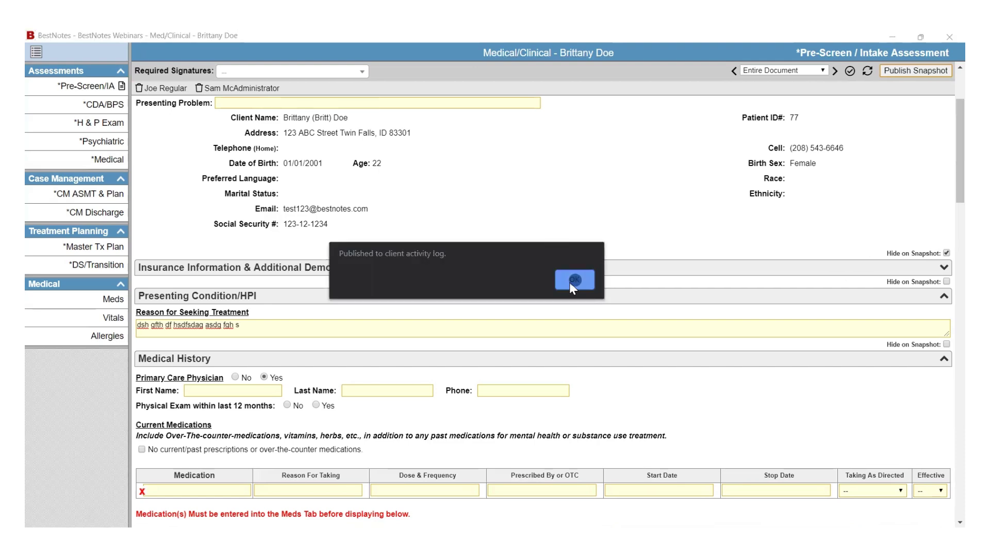
{"action": "left_click", "coordinate": [572, 282]}
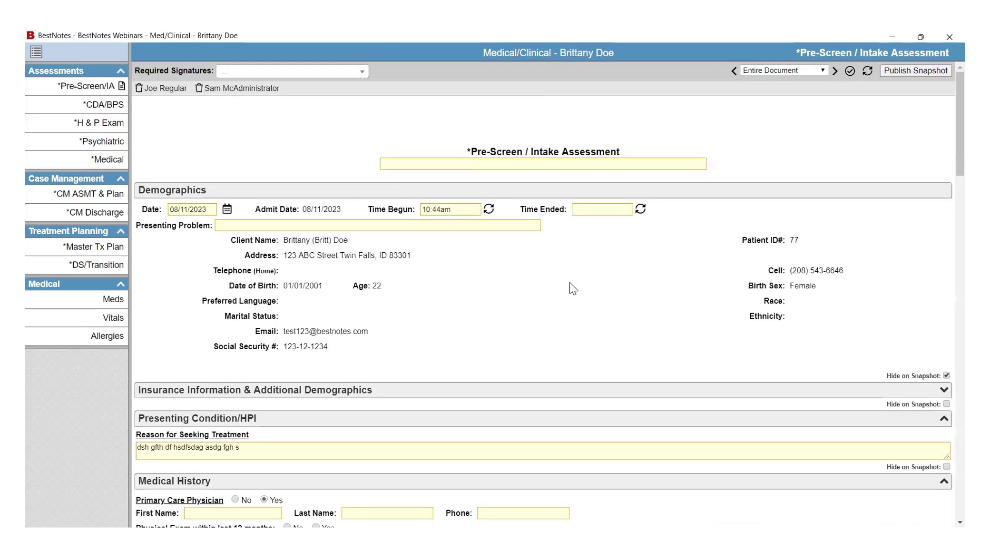
Open *CDA/BPS from the Assessments menu and bring up its Initial Problem / Diagnosis section.
{"action": "scroll", "coordinate": [574, 288], "scroll_direction": "down", "scroll_amount": 1}
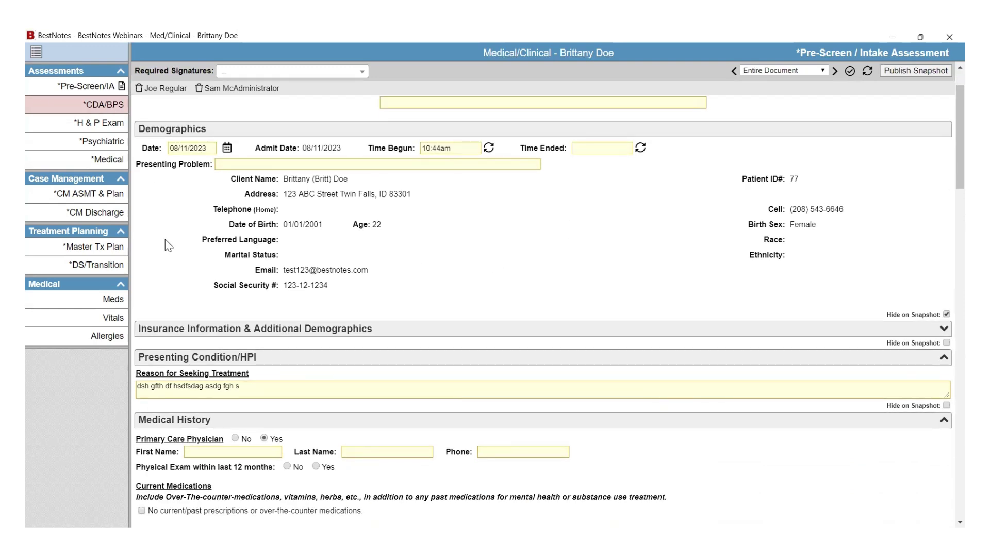
{"action": "left_click", "coordinate": [102, 109]}
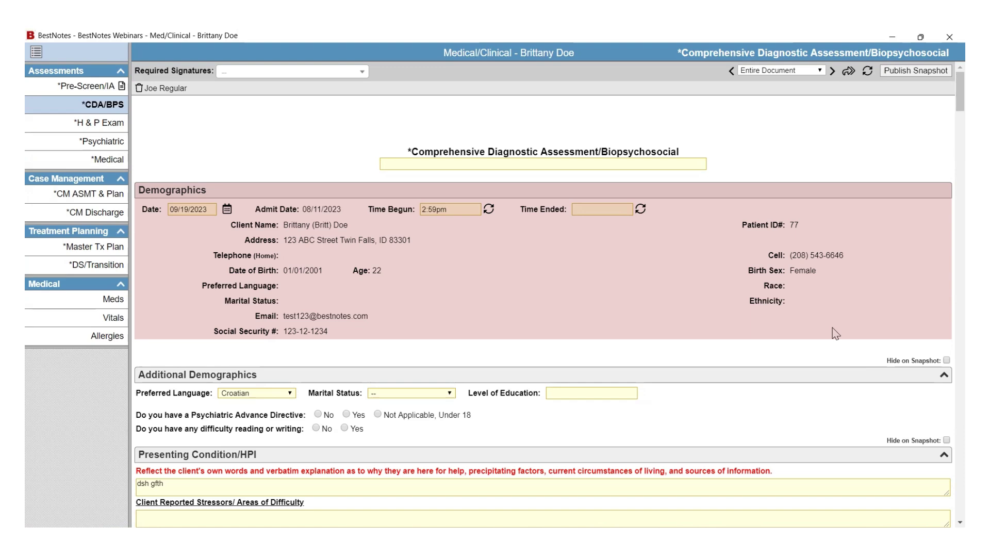
{"action": "scroll", "coordinate": [567, 309], "scroll_direction": "down", "scroll_amount": 20}
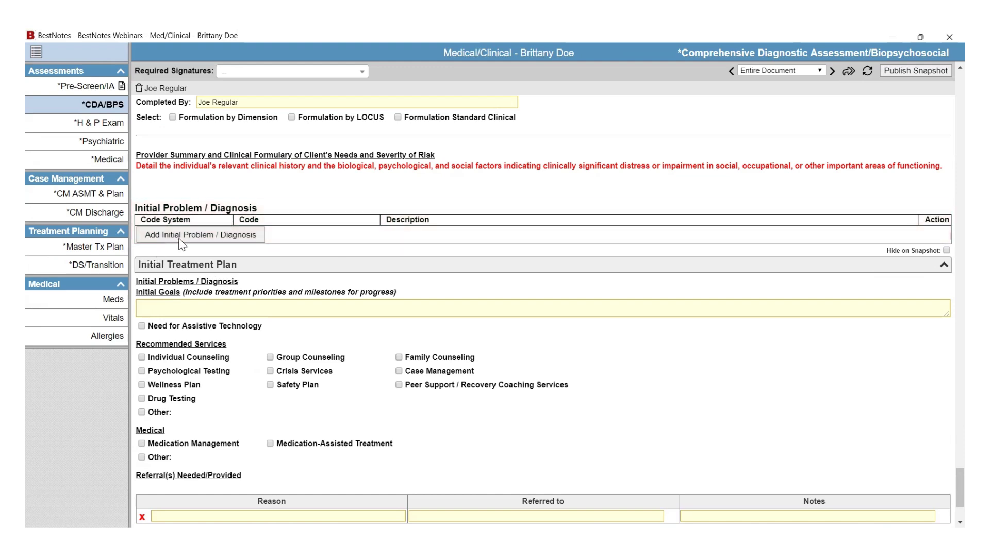
Add a DSM5TR Substance-Related and Addictive Disorders diagnosis with code F10.10 Alcohol use disorder, Mild.
{"action": "left_click", "coordinate": [233, 239]}
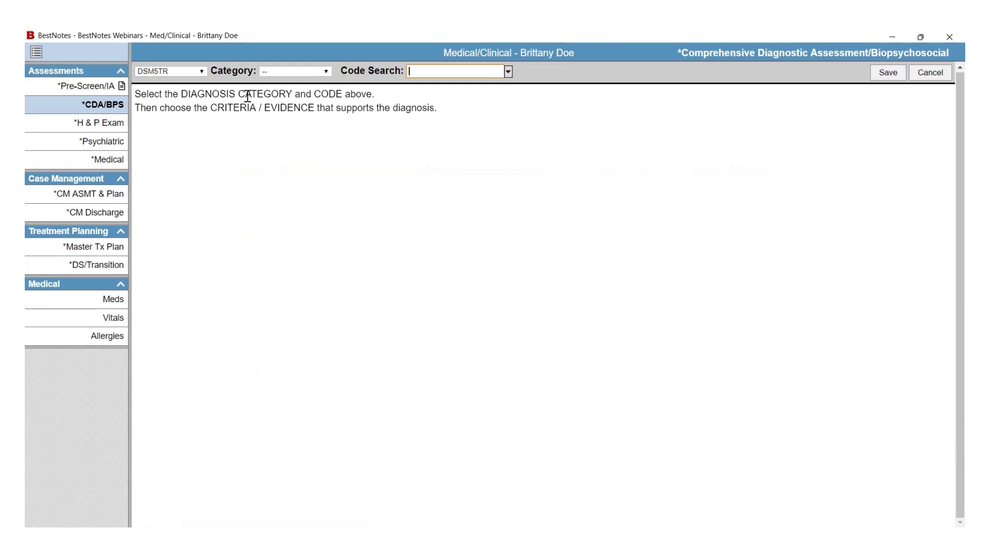
{"action": "left_click", "coordinate": [198, 72]}
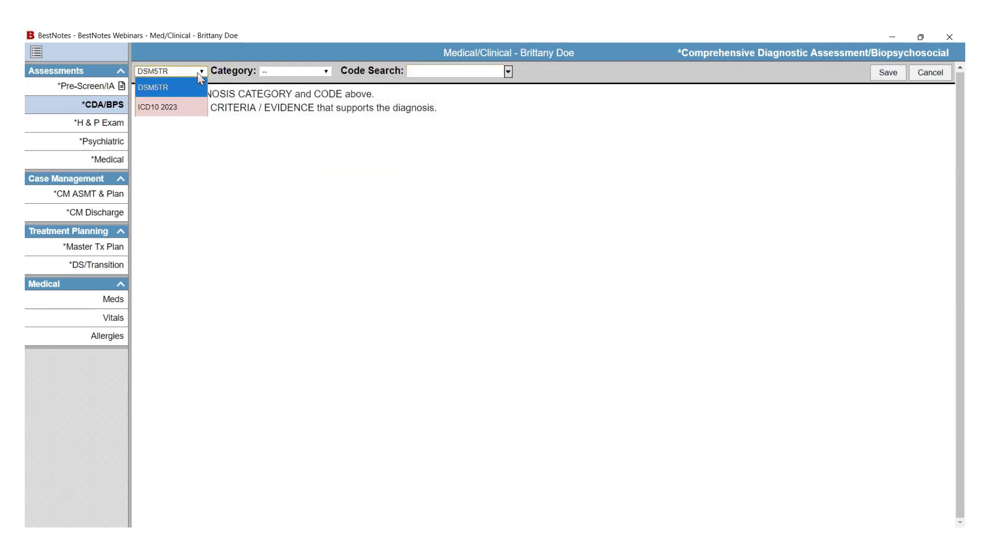
{"action": "left_click", "coordinate": [148, 89]}
{"action": "left_click", "coordinate": [326, 71]}
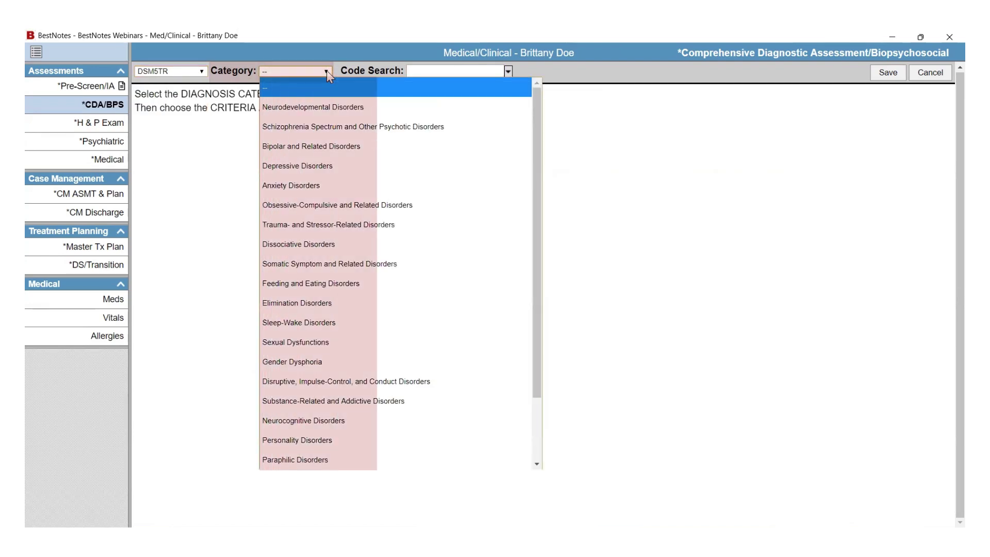
{"action": "scroll", "coordinate": [407, 205], "scroll_direction": "down", "scroll_amount": 2}
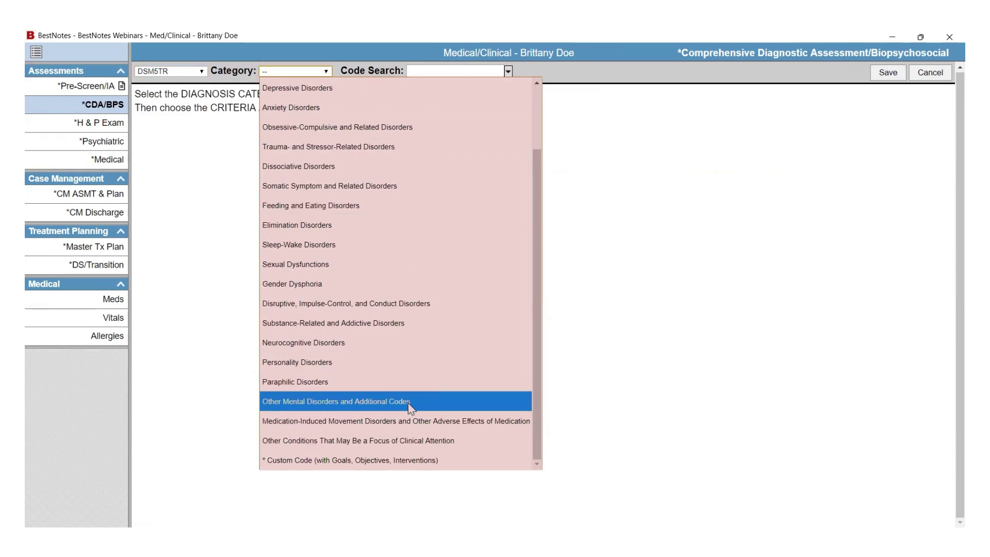
{"action": "left_click", "coordinate": [411, 322]}
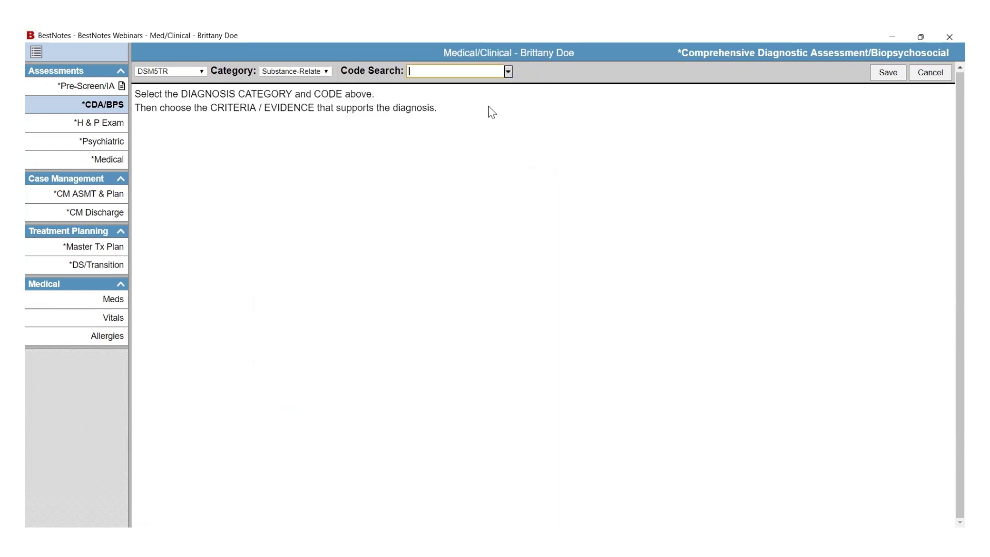
{"action": "left_click", "coordinate": [508, 72]}
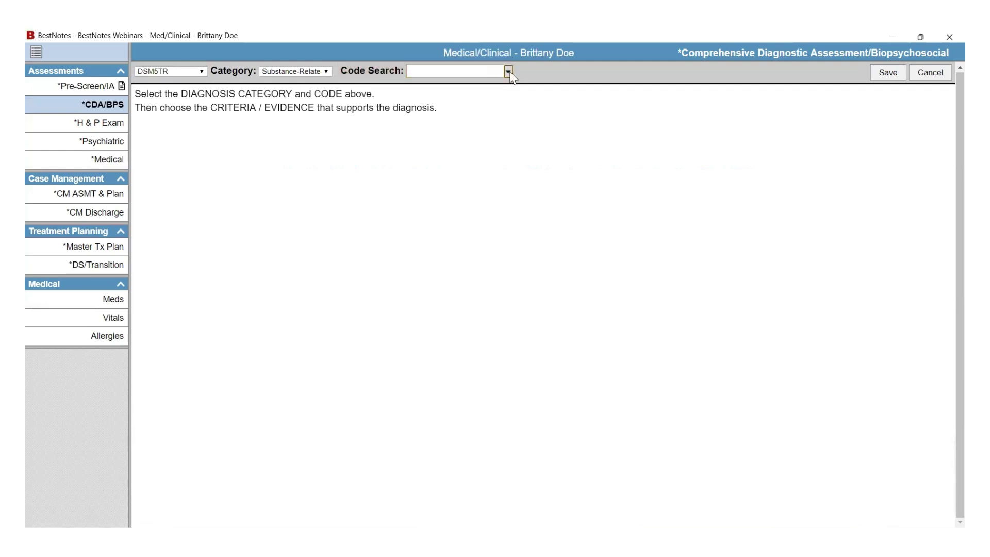
{"action": "left_click", "coordinate": [505, 87]}
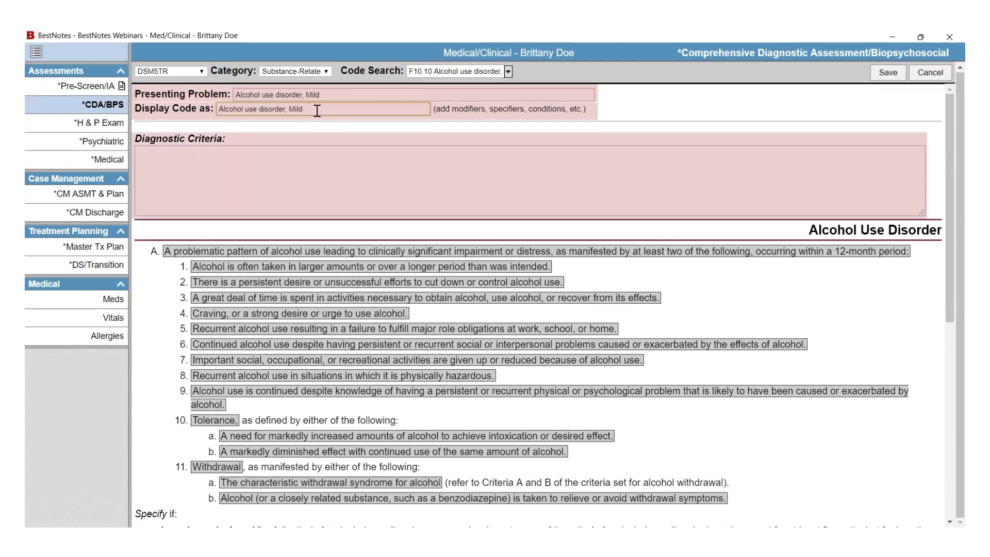
Mark criteria A, 1, 2, Tolerance, 10a and 10b as evidence and save the F10.10 diagnosis.
{"action": "left_click", "coordinate": [351, 169]}
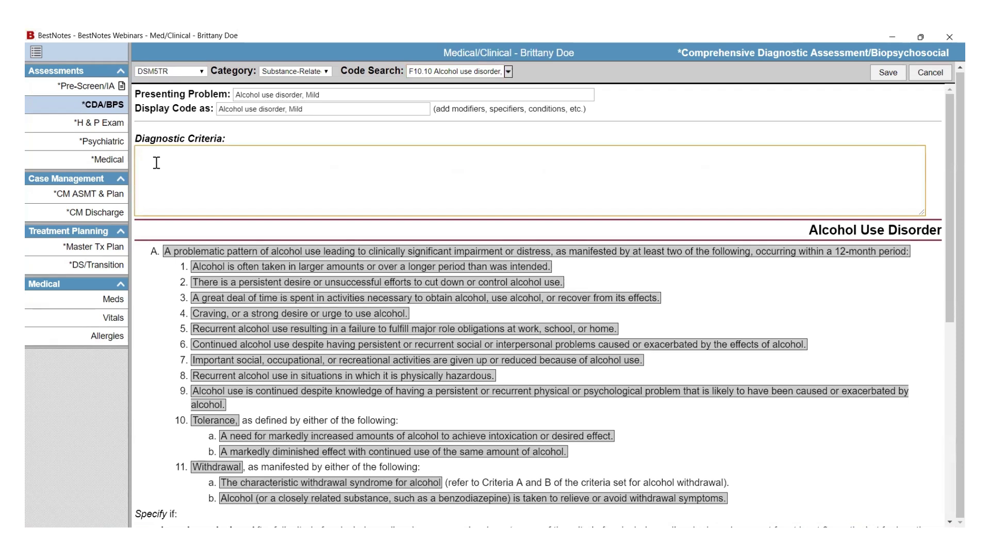
{"action": "left_click", "coordinate": [185, 253]}
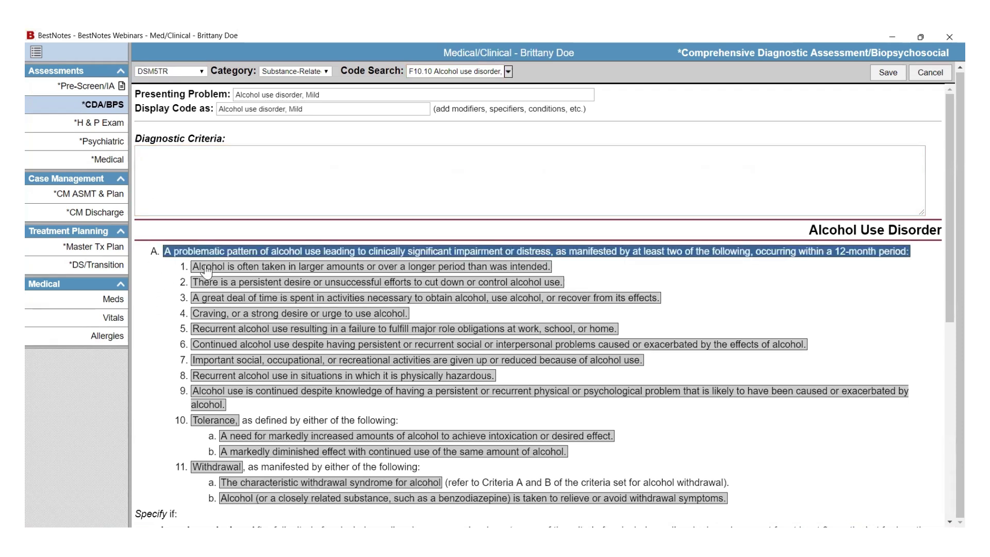
{"action": "left_click", "coordinate": [206, 267]}
{"action": "left_click", "coordinate": [217, 282]}
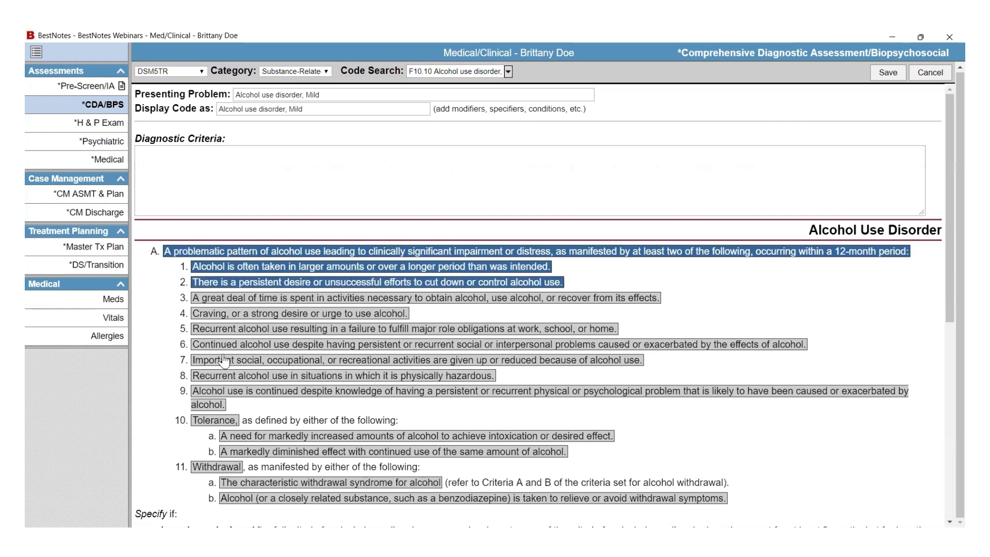
{"action": "left_click", "coordinate": [217, 422]}
{"action": "left_click", "coordinate": [242, 436]}
{"action": "left_click", "coordinate": [283, 452]}
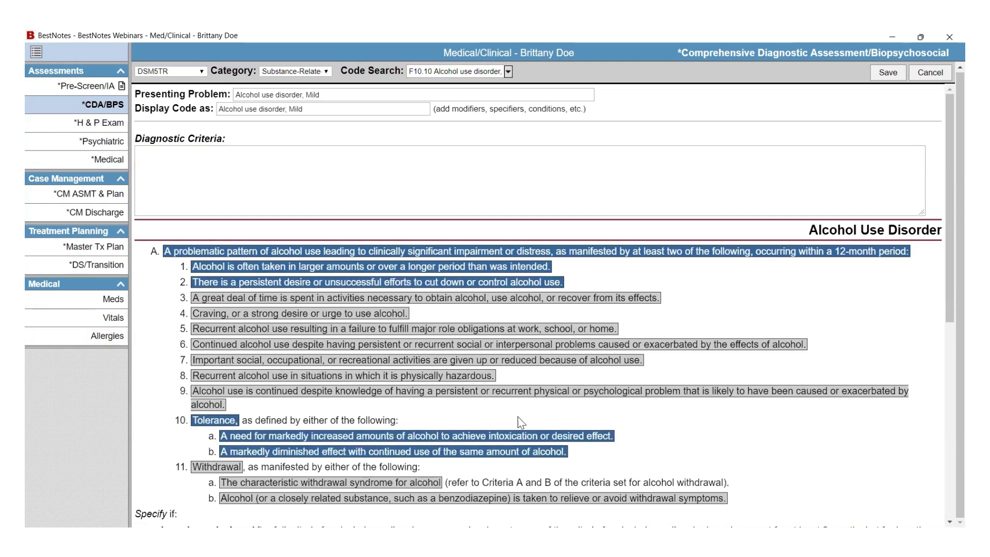
{"action": "left_click", "coordinate": [888, 76]}
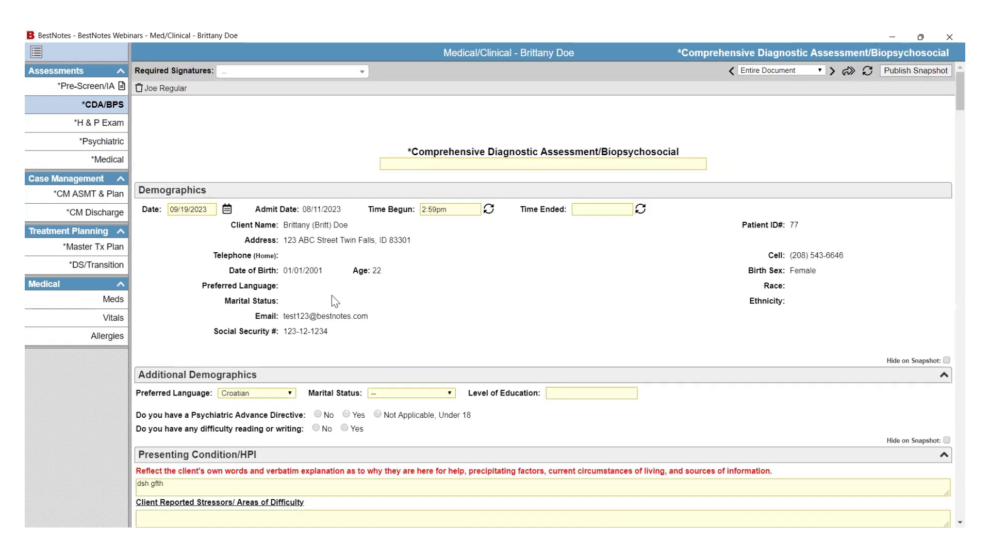
{"action": "left_click_drag", "start_coordinate": [960, 92], "coordinate": [960, 492]}
{"action": "scroll", "coordinate": [232, 397], "scroll_direction": "up", "scroll_amount": 1}
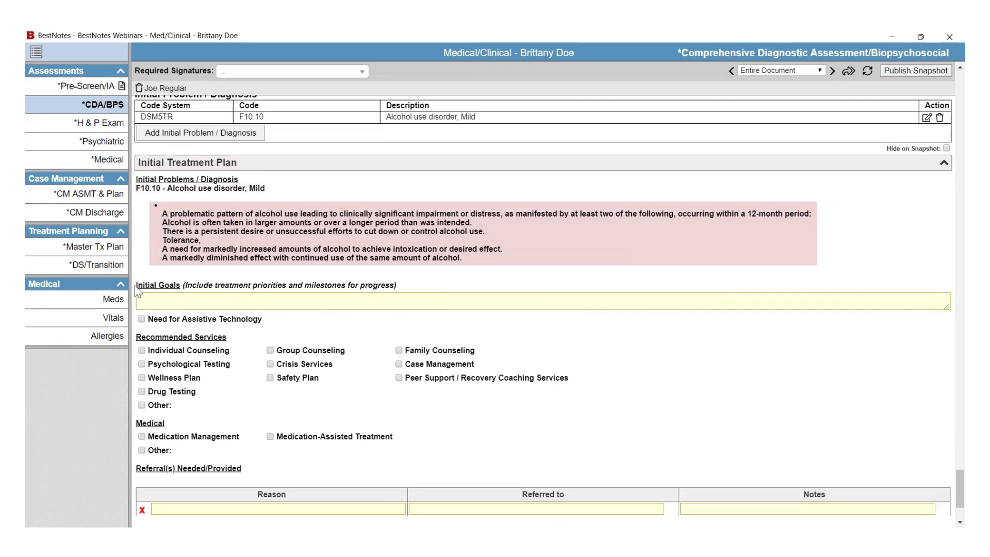
{"action": "left_click", "coordinate": [141, 299]}
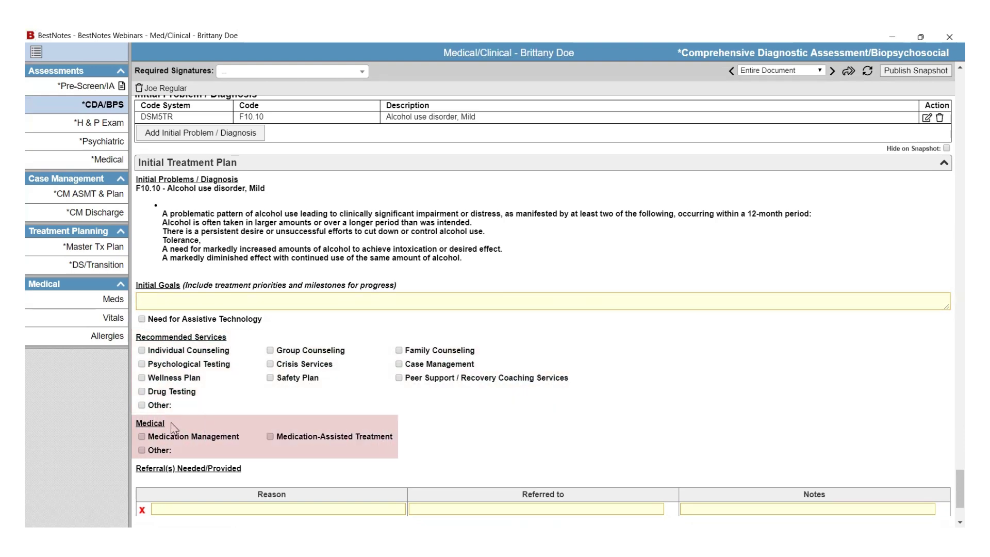
{"action": "scroll", "coordinate": [446, 446], "scroll_direction": "down", "scroll_amount": 1}
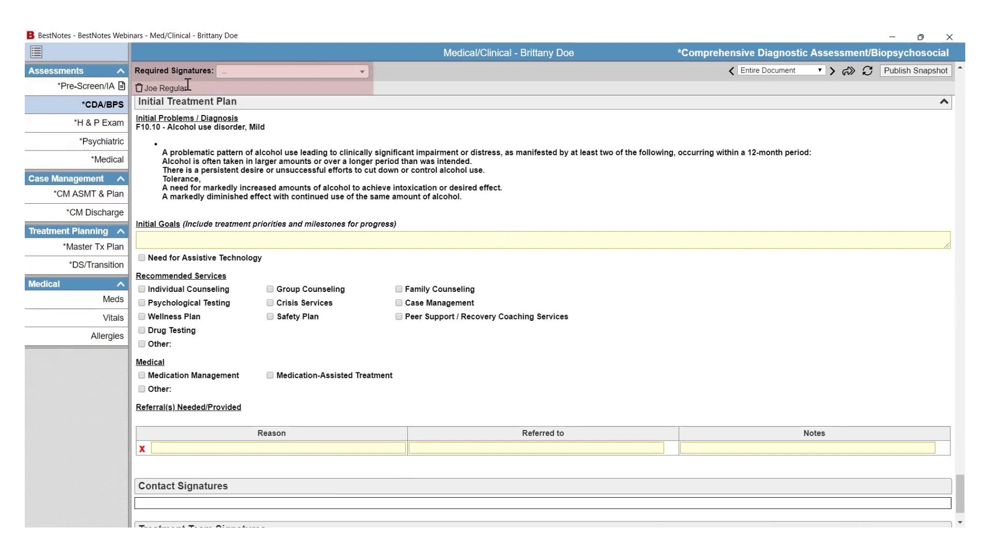
Add the administrator as a second required signer, then publish and sign the assessment snapshot.
{"action": "left_click", "coordinate": [324, 73]}
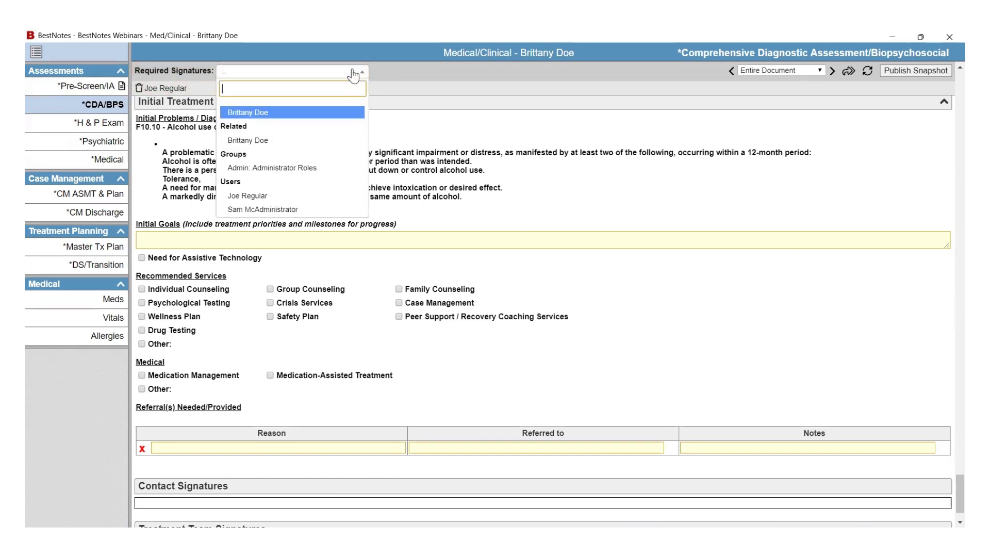
{"action": "left_click", "coordinate": [310, 208]}
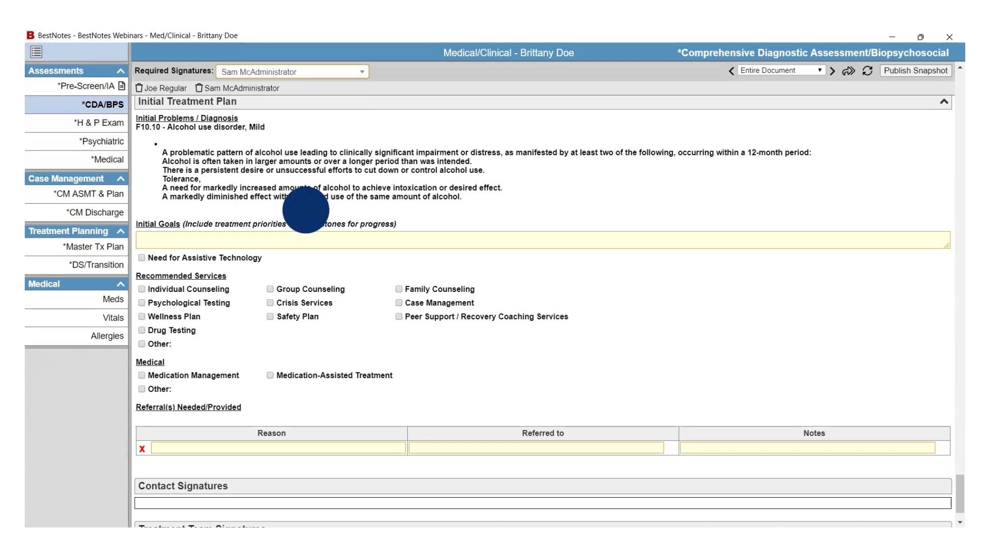
{"action": "left_click", "coordinate": [908, 72]}
{"action": "left_click", "coordinate": [525, 287]}
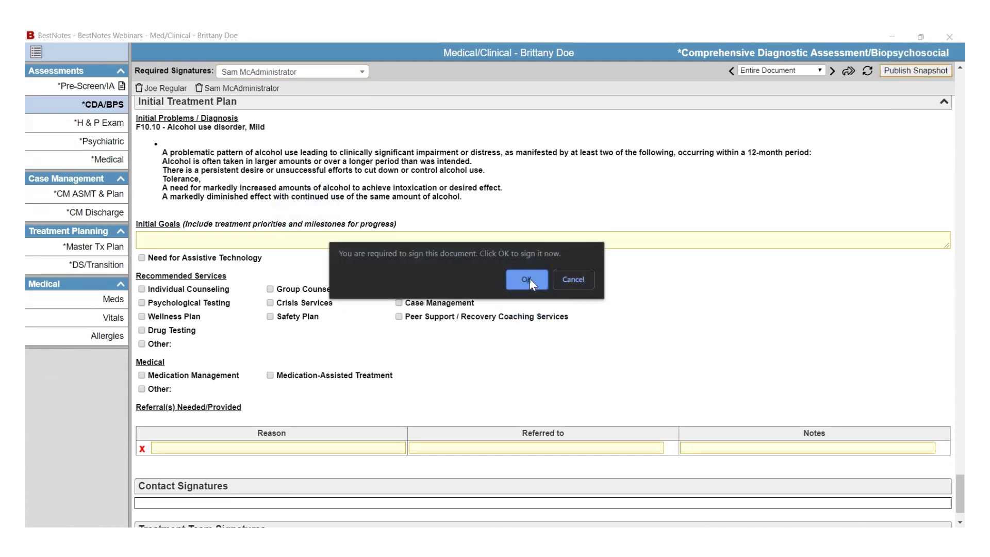
{"action": "left_click", "coordinate": [529, 281]}
{"action": "left_click", "coordinate": [567, 280]}
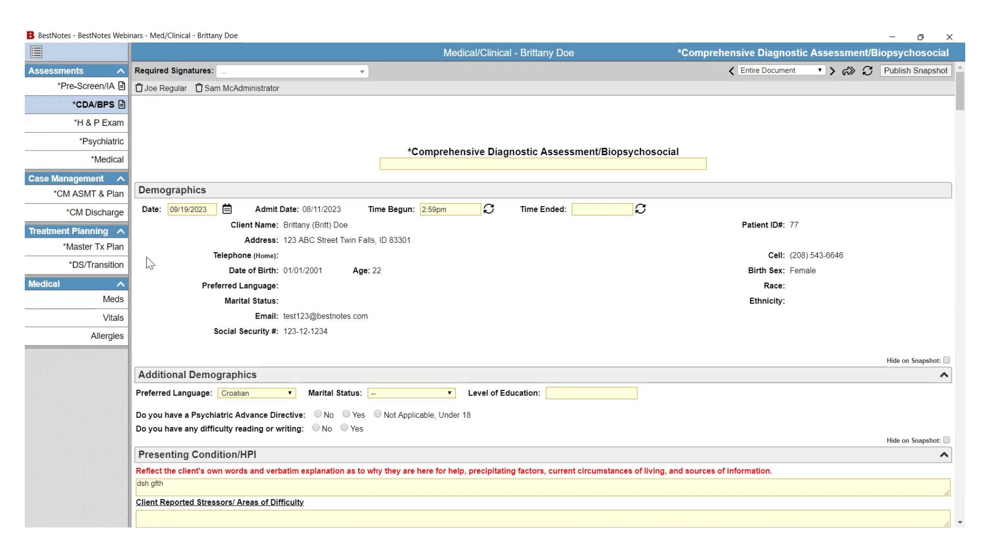
Open Master Tx Plan from Treatment Planning and bring its Diagnosis table into view.
{"action": "left_click", "coordinate": [98, 250]}
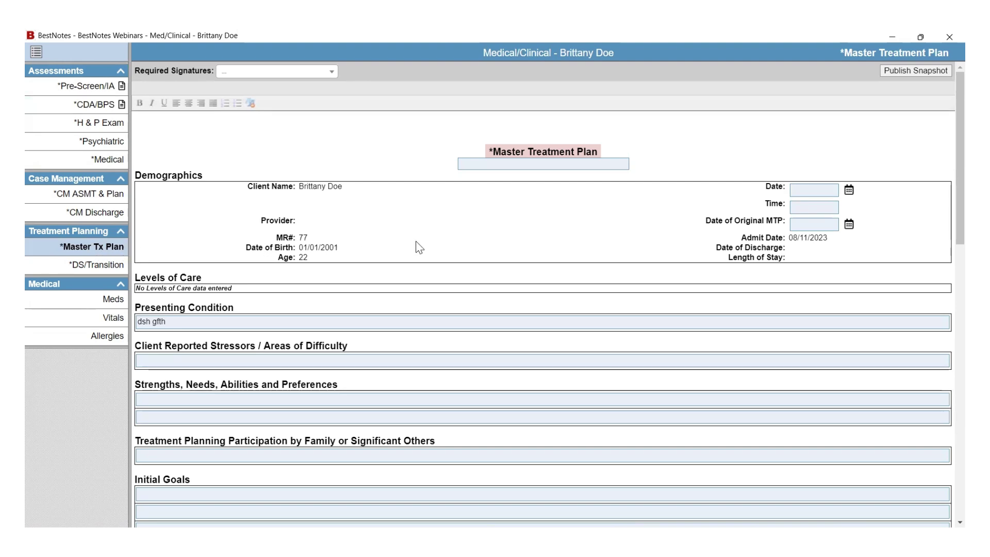
{"action": "scroll", "coordinate": [240, 260], "scroll_direction": "down", "scroll_amount": 1}
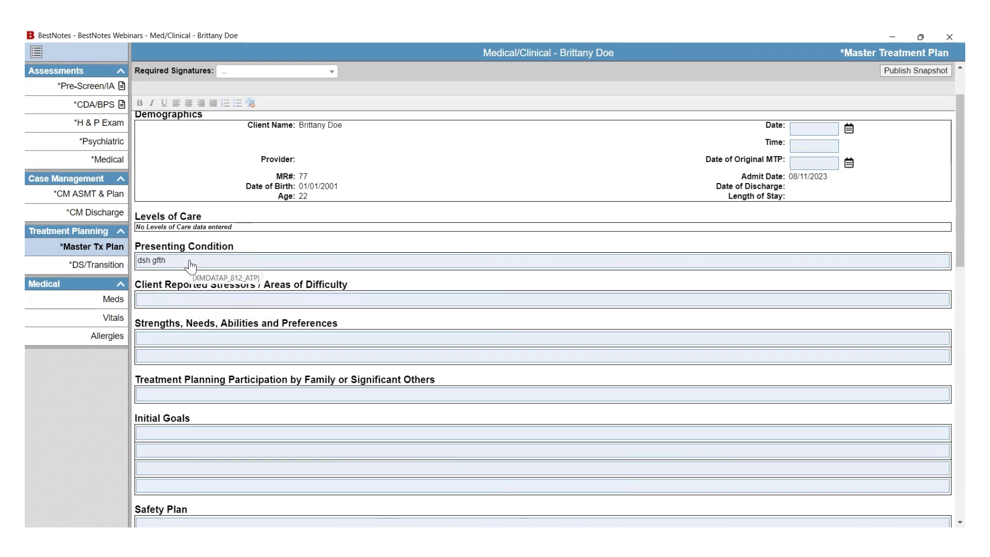
{"action": "scroll", "coordinate": [202, 342], "scroll_direction": "down", "scroll_amount": 5}
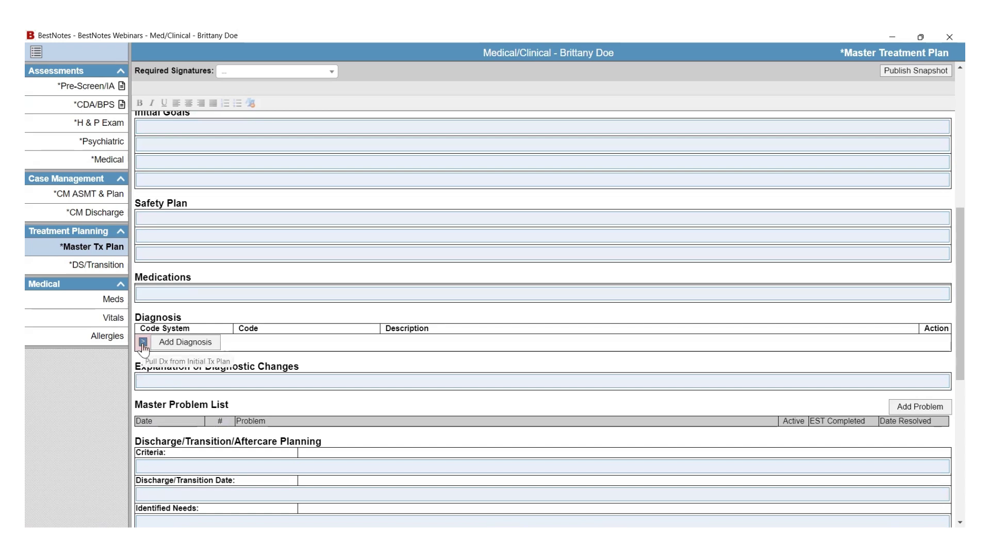
Pull the F10.10 Alcohol use disorder, Mild diagnosis from the Initial Tx Plan and confirm the transfer.
{"action": "left_click", "coordinate": [143, 342]}
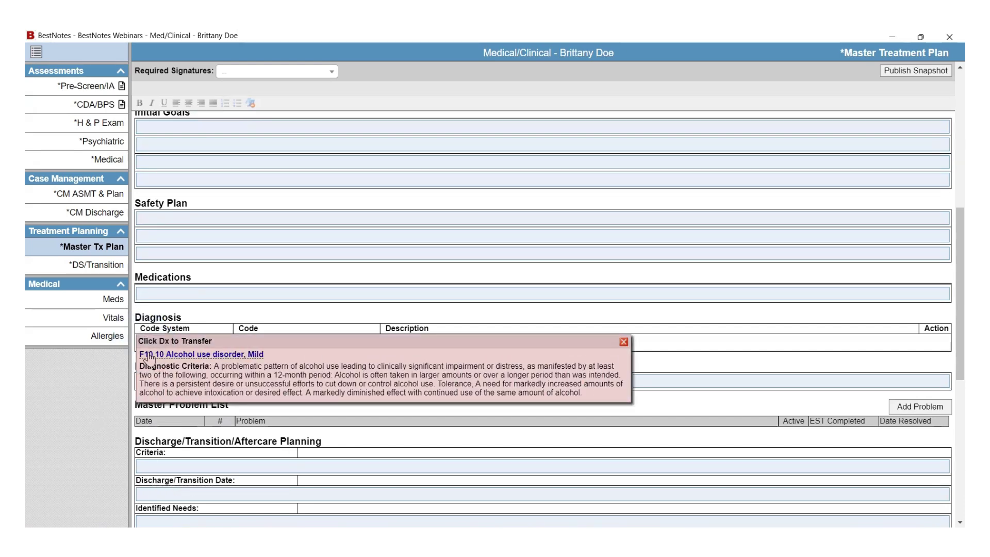
{"action": "left_click", "coordinate": [149, 357]}
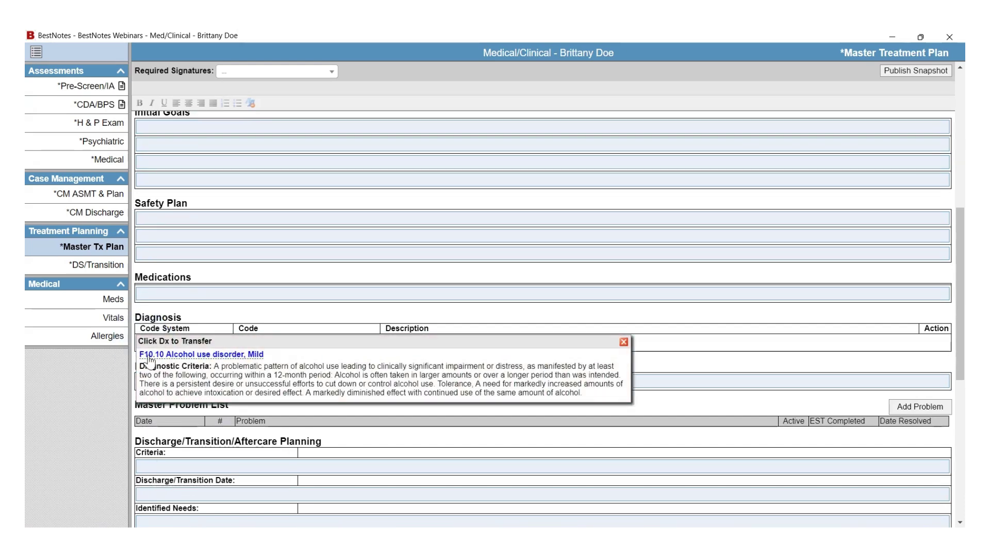
{"action": "left_click", "coordinate": [178, 355]}
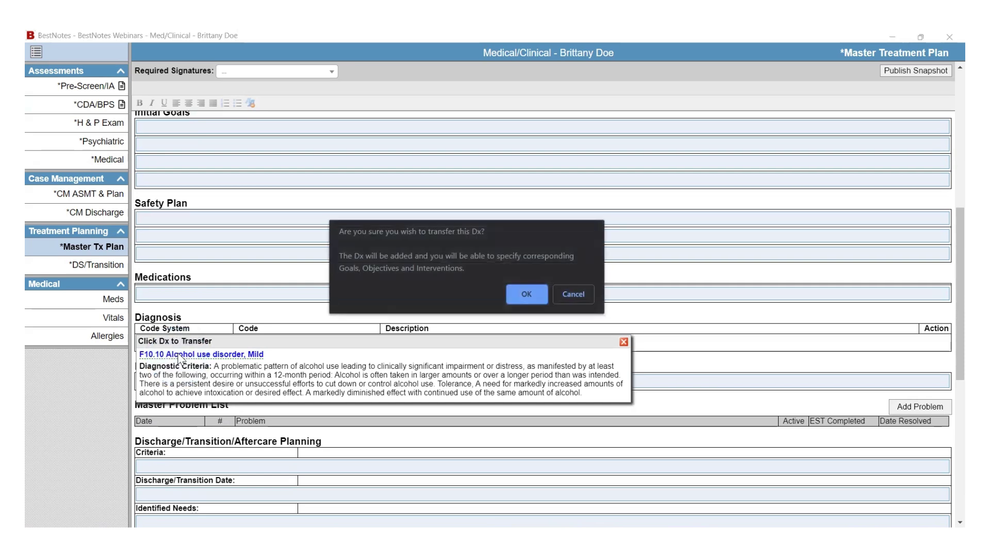
{"action": "left_click", "coordinate": [526, 294]}
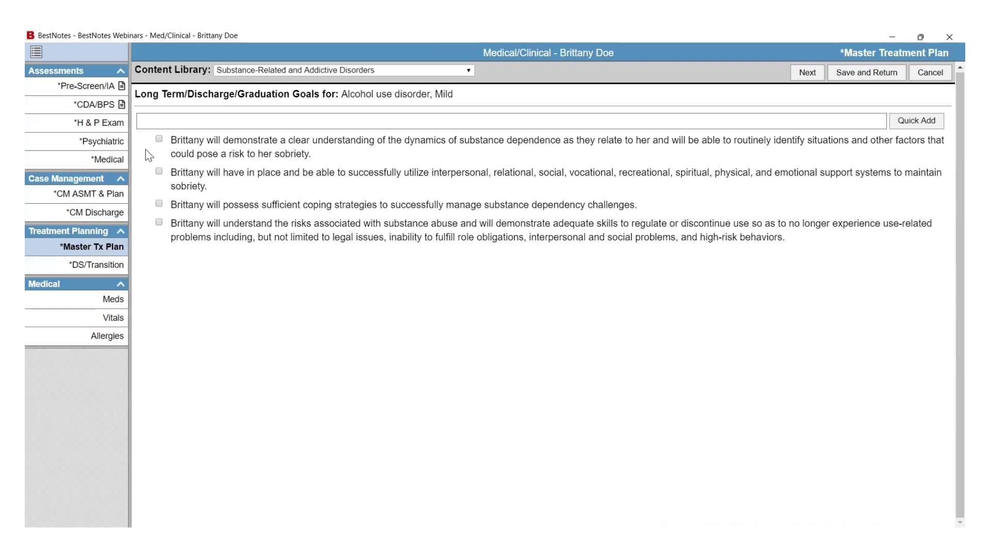
Select the first two library long-term goals and quick-add a custom 'Test goal'.
{"action": "left_click", "coordinate": [159, 138]}
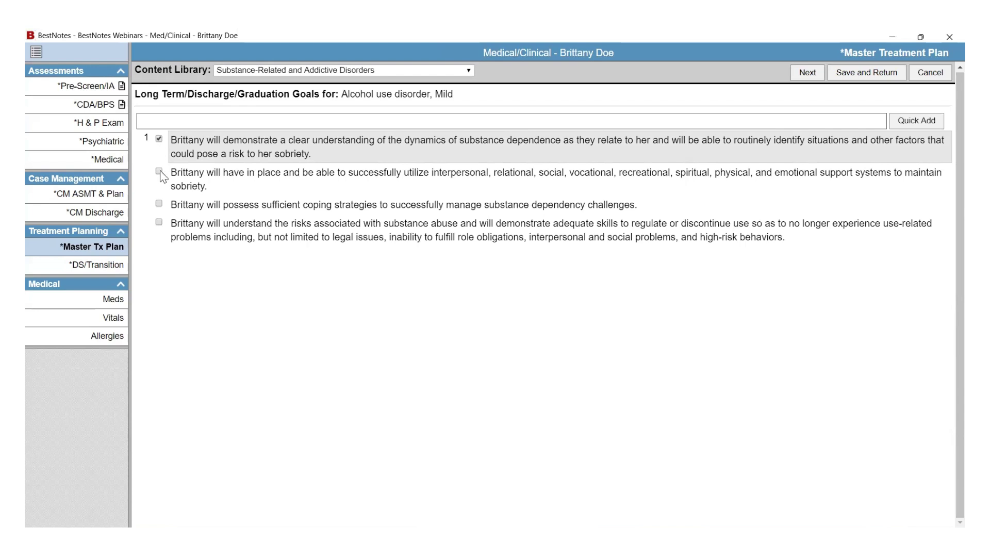
{"action": "left_click", "coordinate": [159, 171]}
{"action": "left_click", "coordinate": [157, 123]}
{"action": "type", "text": "Test goa"}
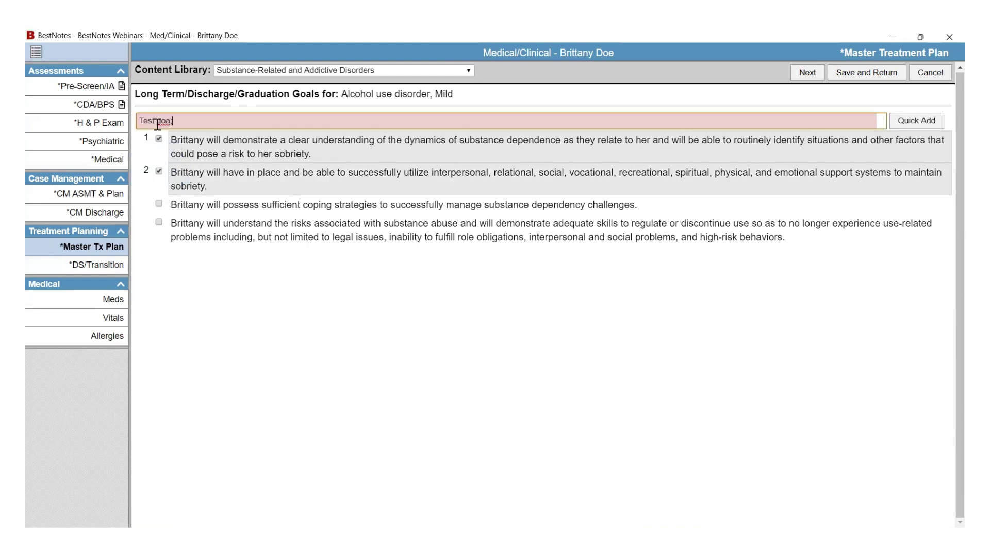
{"action": "type", "text": "l"}
{"action": "left_click", "coordinate": [914, 121]}
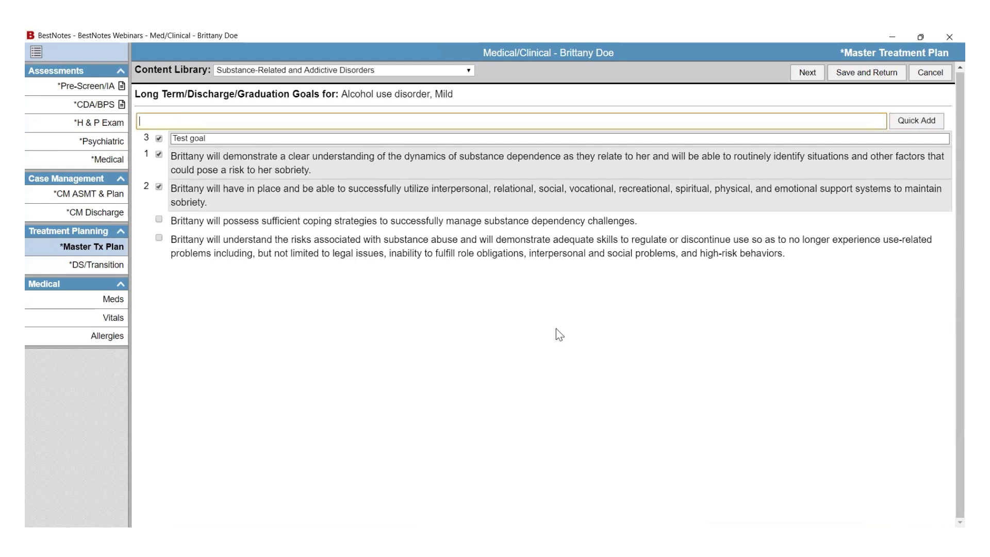
{"action": "left_click", "coordinate": [808, 72]}
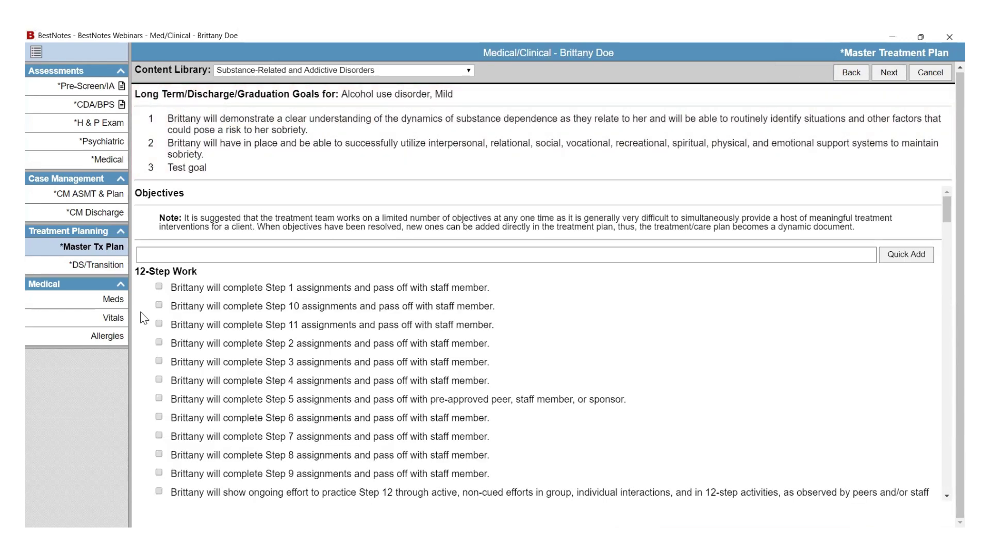
Include the Step 1 objective linked to goals 1 and 3, and Step 10 linked to goal 2.
{"action": "scroll", "coordinate": [150, 309], "scroll_direction": "down", "scroll_amount": 2}
{"action": "left_click", "coordinate": [159, 227]}
{"action": "left_click_drag", "start_coordinate": [171, 241], "coordinate": [192, 242]}
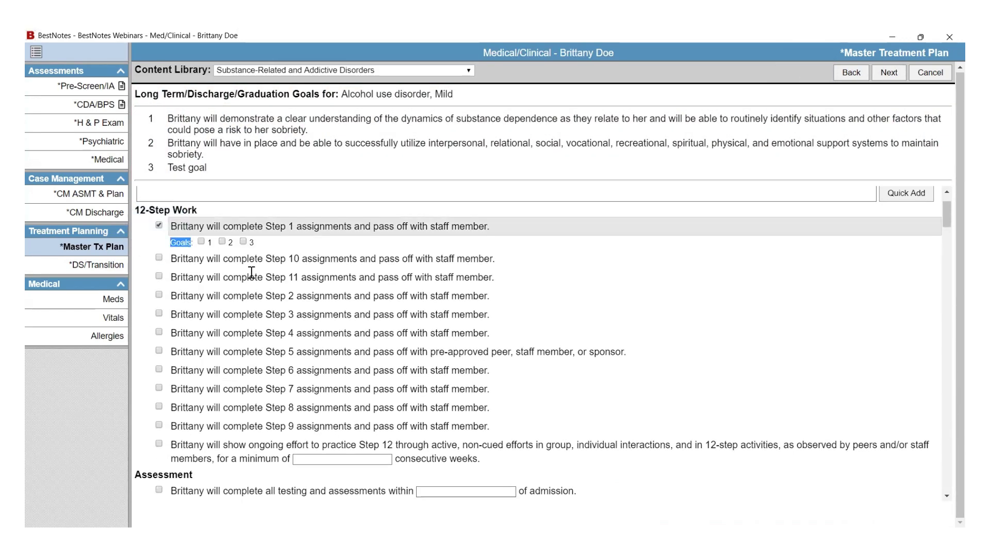
{"action": "left_click", "coordinate": [201, 241]}
{"action": "left_click", "coordinate": [243, 241]}
{"action": "left_click", "coordinate": [159, 257]}
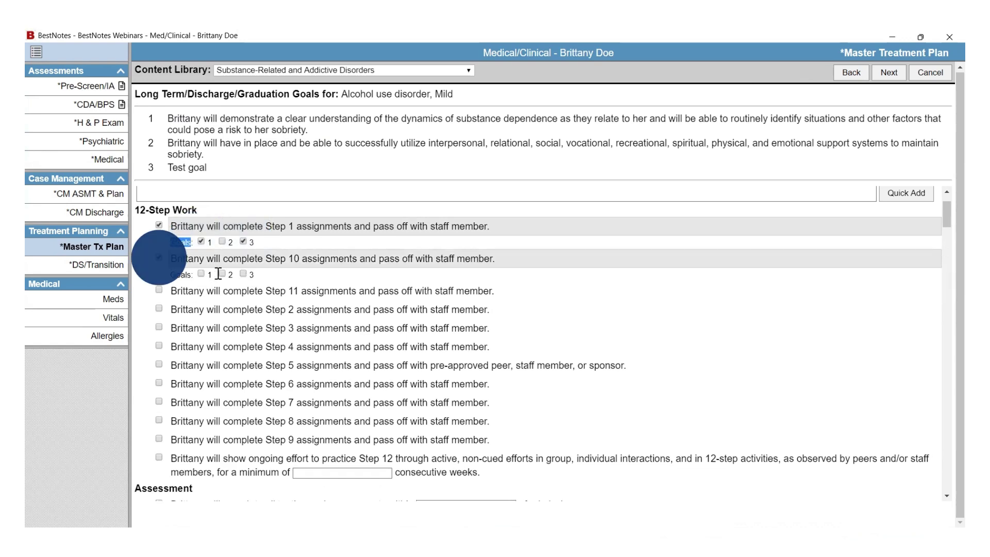
{"action": "left_click", "coordinate": [222, 273]}
Quick-add a custom 'test obj' objective linked to goal 2, then continue to interventions.
{"action": "scroll", "coordinate": [148, 254], "scroll_direction": "up", "scroll_amount": 2}
{"action": "left_click", "coordinate": [147, 253]}
{"action": "type", "text": "test obj"}
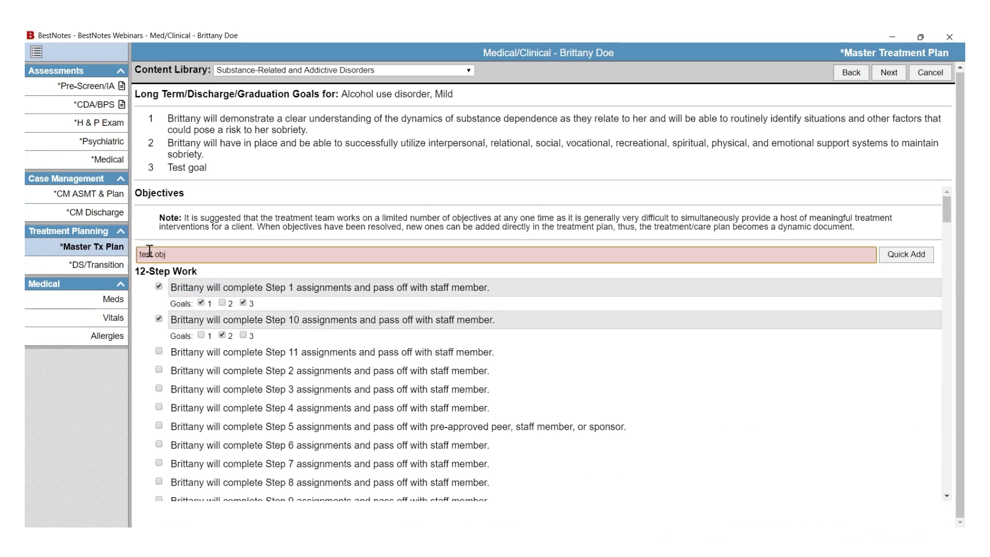
{"action": "left_click", "coordinate": [890, 259]}
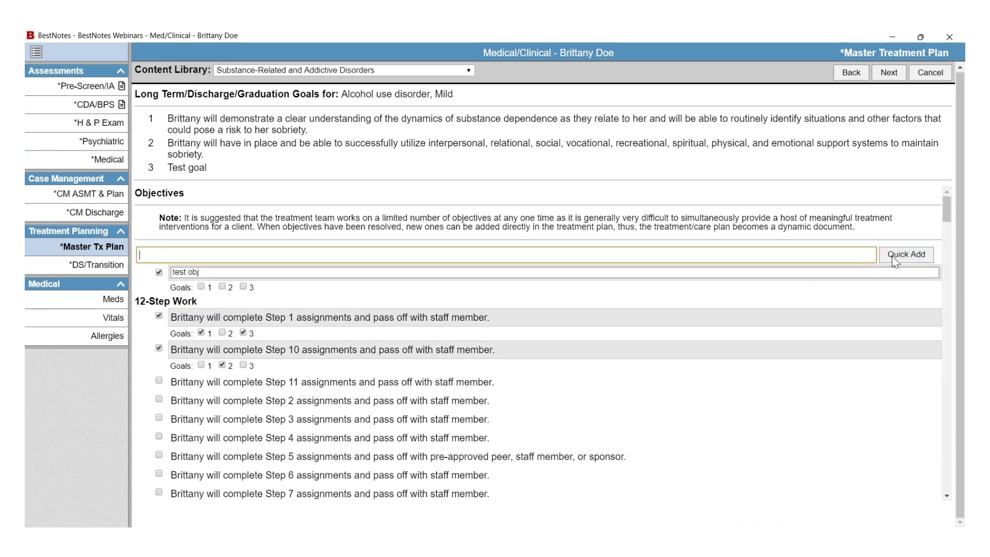
{"action": "left_click", "coordinate": [222, 286]}
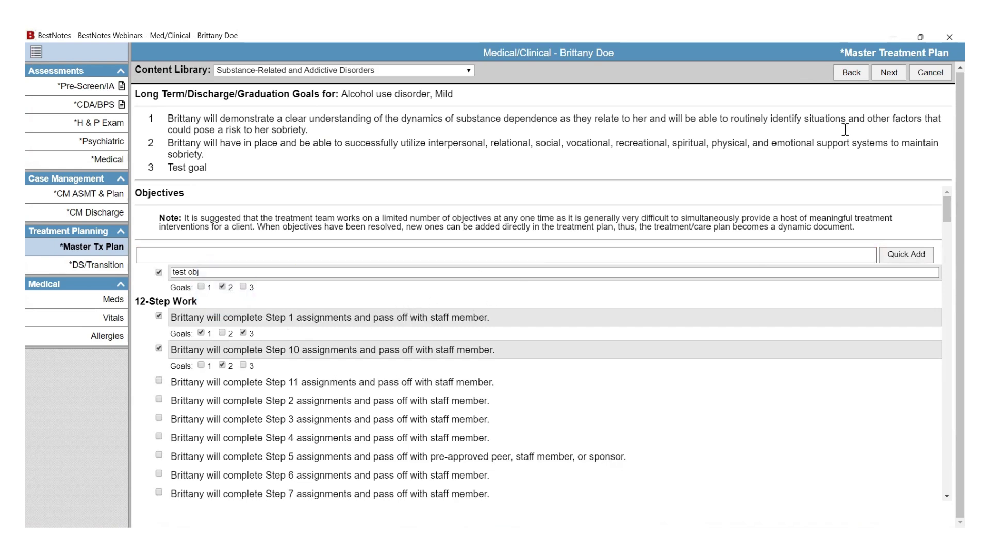
{"action": "left_click", "coordinate": [889, 73]}
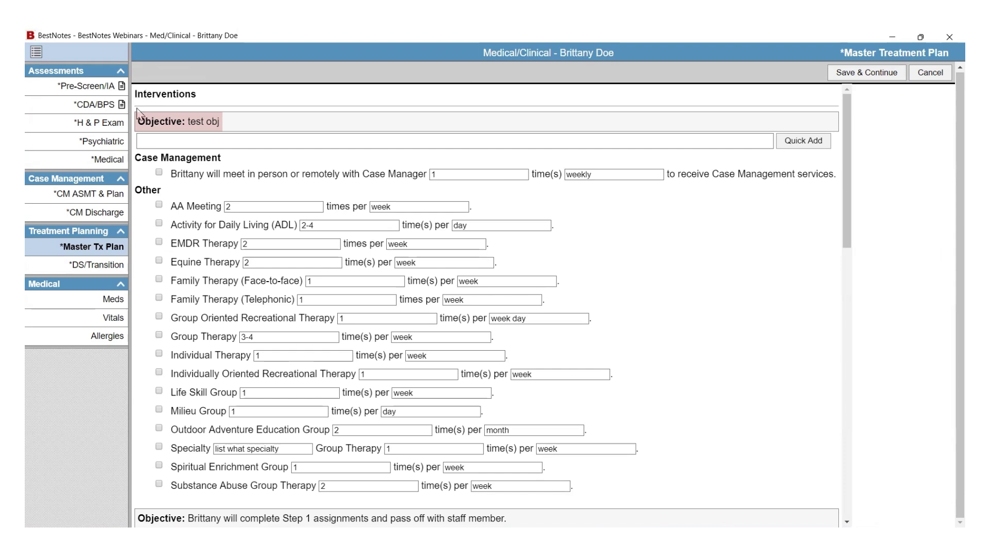
Assign Individual Therapy to test obj, AA Meeting to Step 1 and Life Skill Group to Step 10, then save.
{"action": "left_click", "coordinate": [159, 355]}
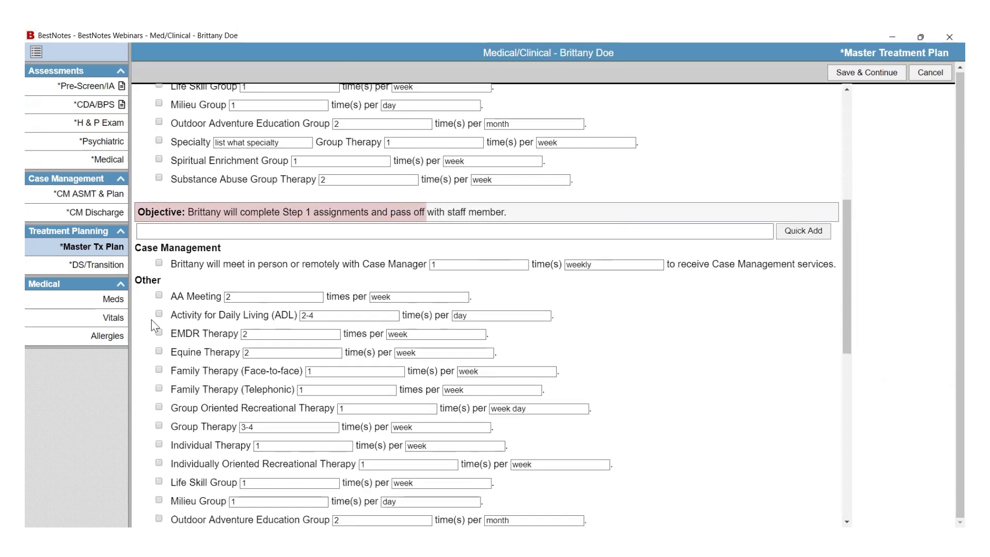
{"action": "left_click", "coordinate": [159, 295]}
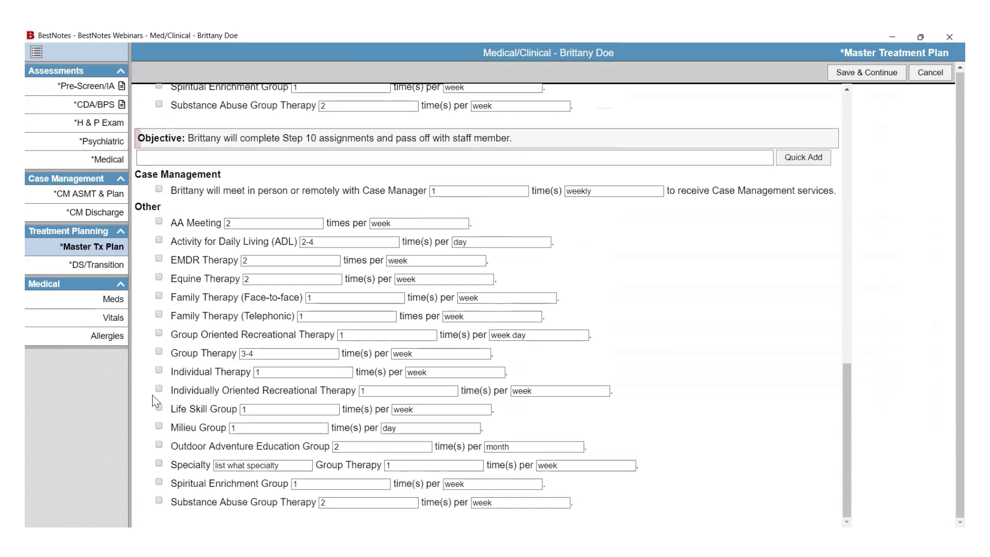
{"action": "left_click", "coordinate": [158, 406]}
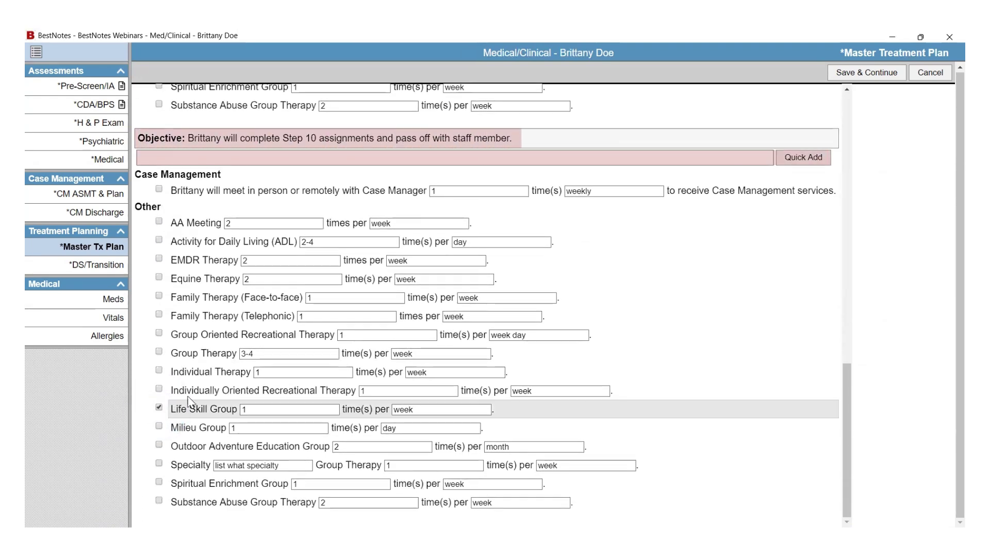
{"action": "left_click", "coordinate": [858, 77]}
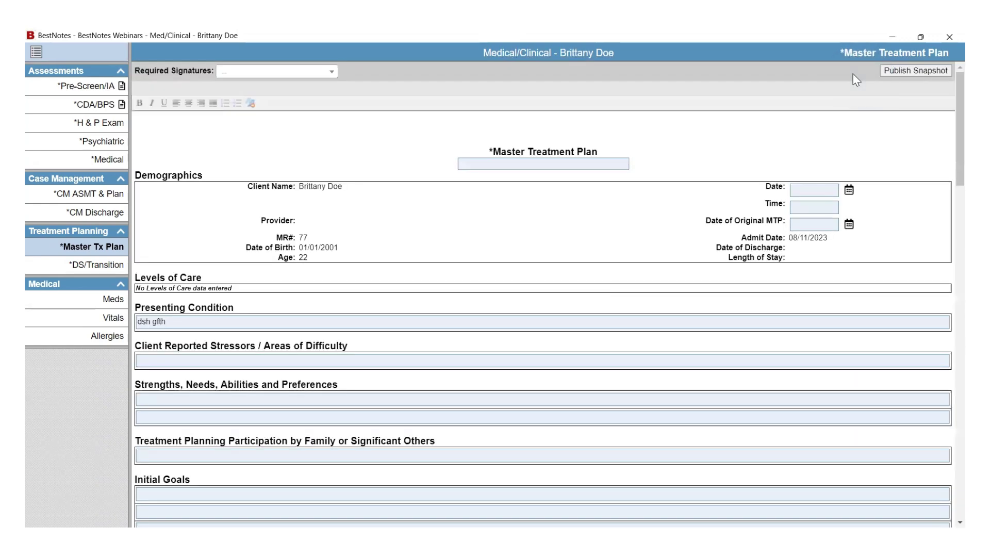
{"action": "scroll", "coordinate": [371, 320], "scroll_direction": "down", "scroll_amount": 7}
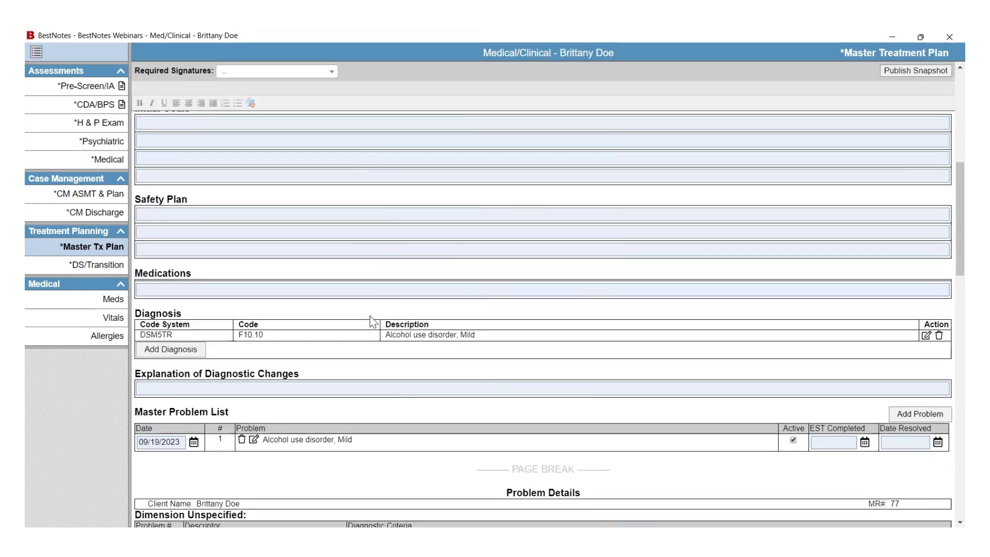
{"action": "scroll", "coordinate": [370, 316], "scroll_direction": "down", "scroll_amount": 2}
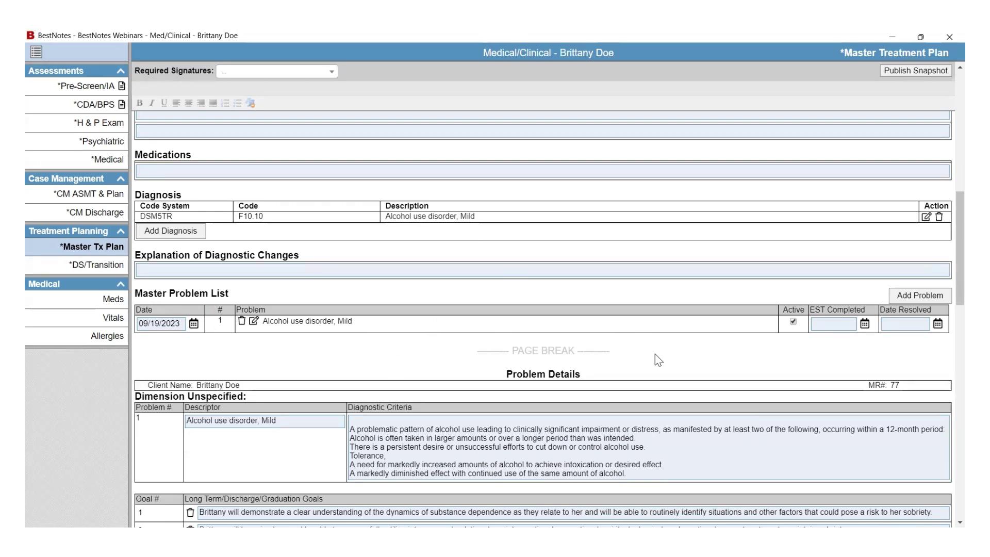
{"action": "left_click", "coordinate": [917, 296]}
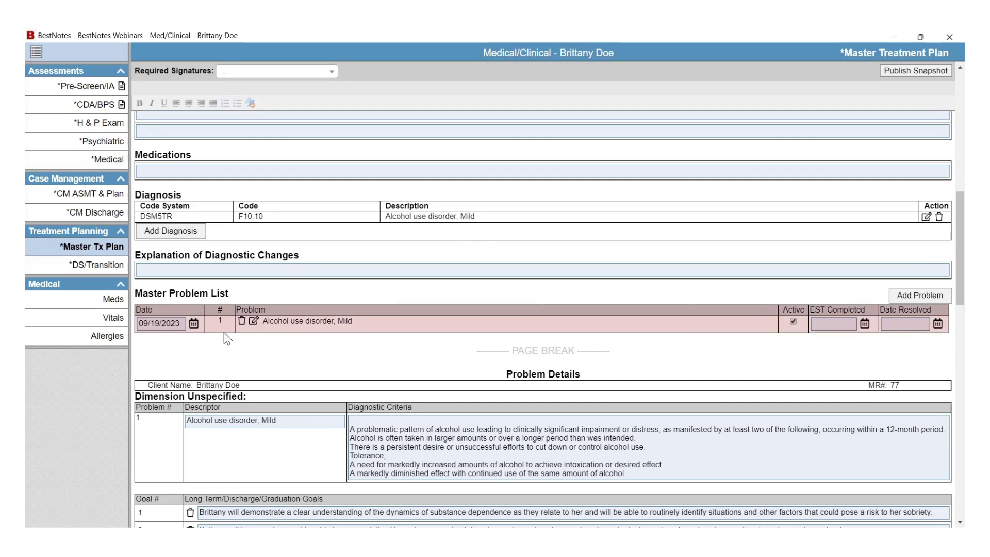
{"action": "scroll", "coordinate": [258, 330], "scroll_direction": "down", "scroll_amount": 1}
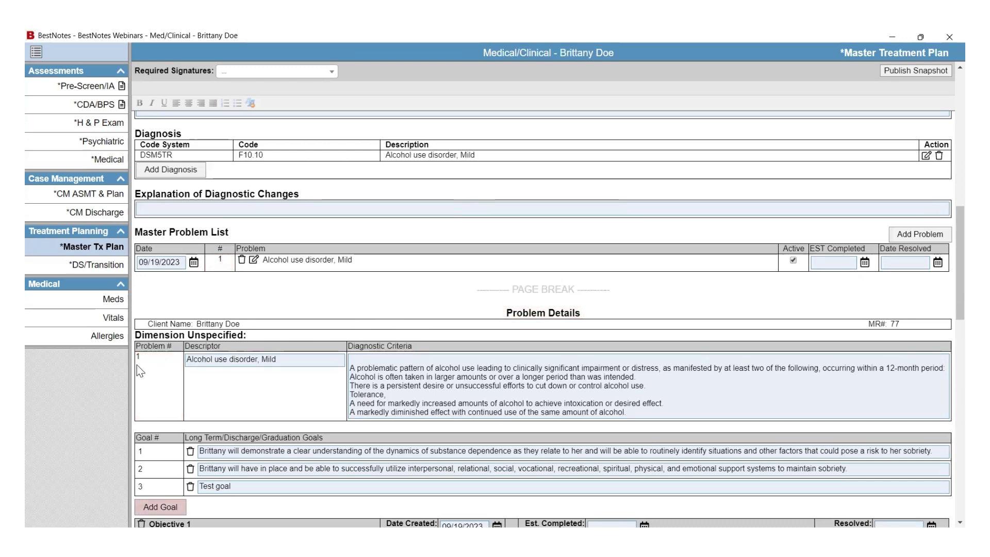
{"action": "scroll", "coordinate": [137, 364], "scroll_direction": "down", "scroll_amount": 1}
{"action": "scroll", "coordinate": [114, 375], "scroll_direction": "down", "scroll_amount": 1}
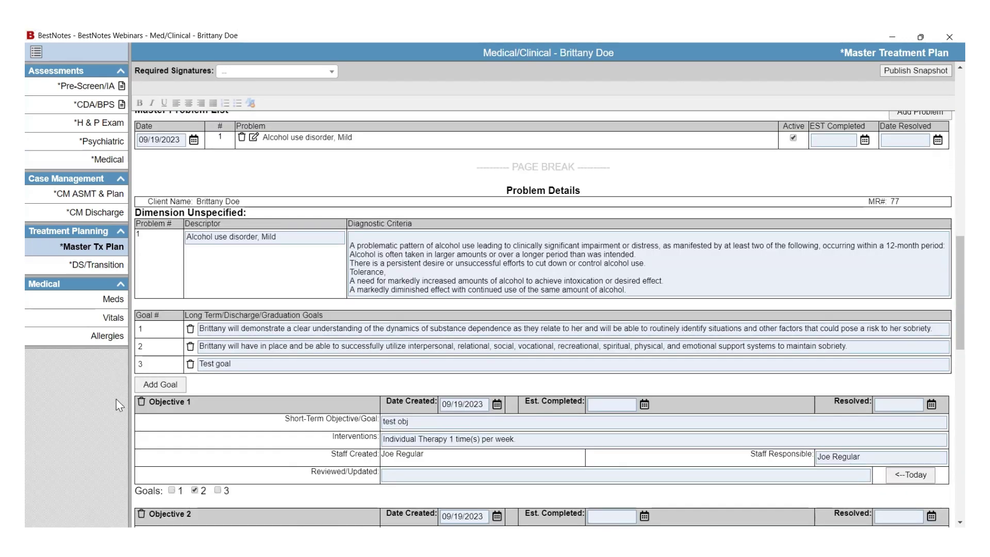
{"action": "scroll", "coordinate": [116, 398], "scroll_direction": "down", "scroll_amount": 1}
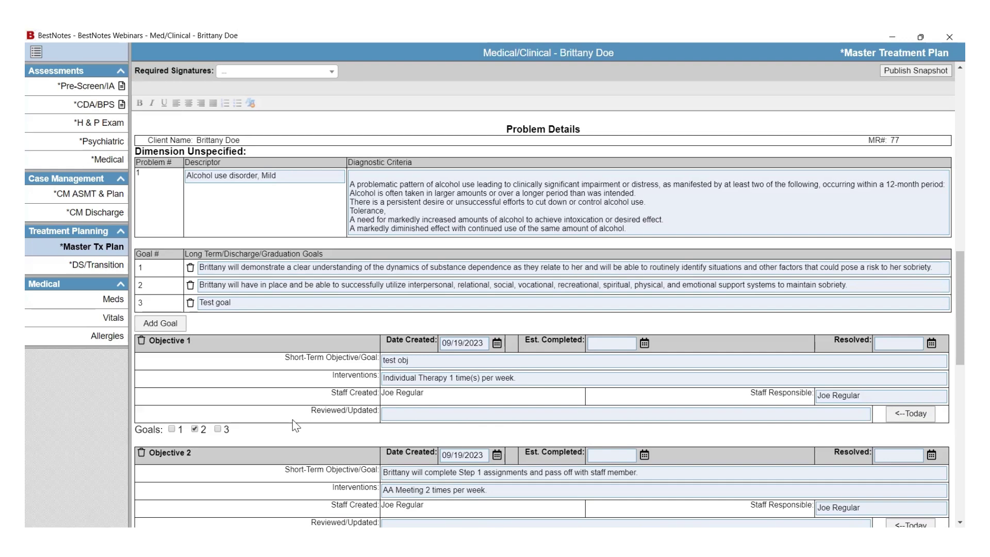
{"action": "scroll", "coordinate": [296, 426], "scroll_direction": "down", "scroll_amount": 5}
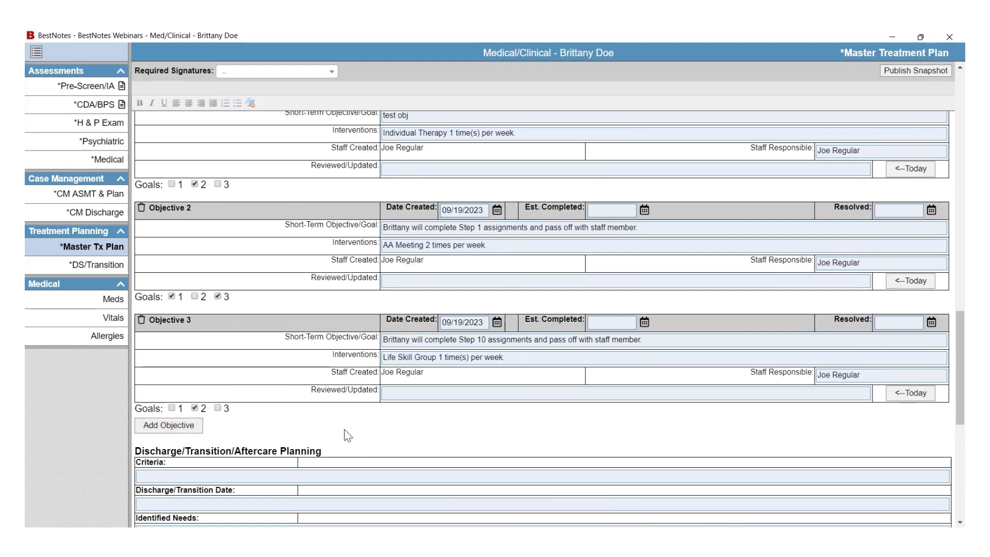
{"action": "scroll", "coordinate": [415, 416], "scroll_direction": "down", "scroll_amount": 2}
{"action": "scroll", "coordinate": [415, 416], "scroll_direction": "up", "scroll_amount": 1}
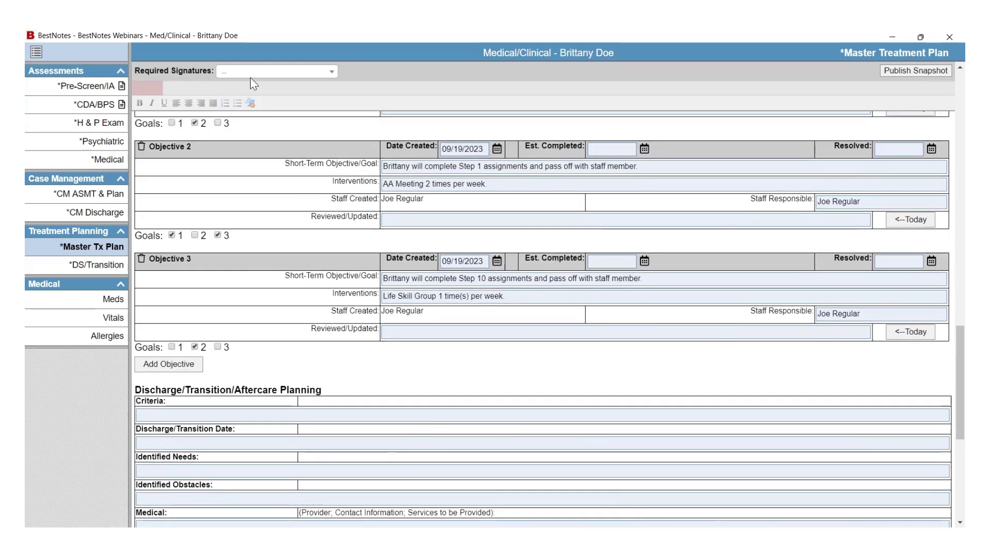
Add the clinician, administrator and client as required signers.
{"action": "left_click", "coordinate": [331, 77]}
{"action": "left_click", "coordinate": [245, 200]}
{"action": "left_click", "coordinate": [329, 73]}
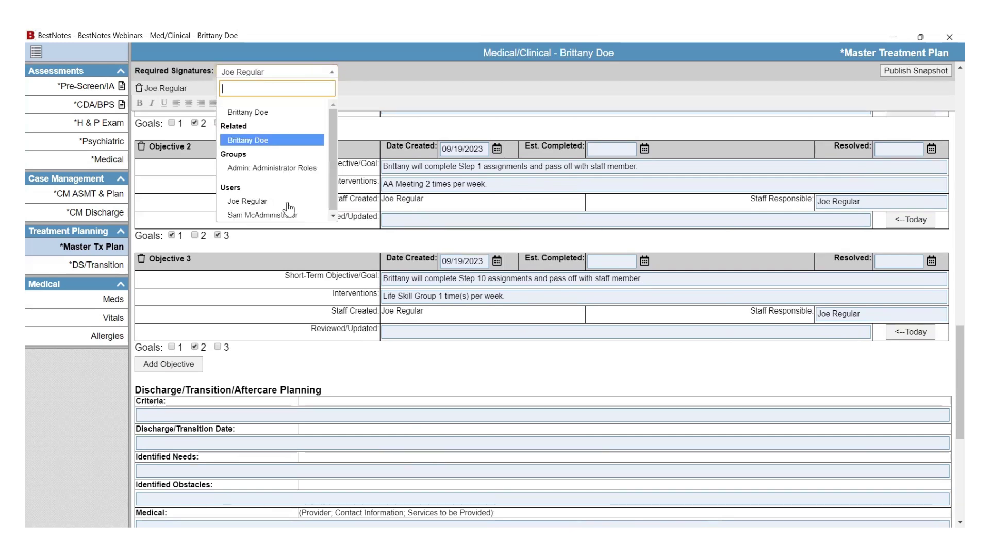
{"action": "left_click", "coordinate": [288, 213]}
{"action": "left_click", "coordinate": [332, 72]}
{"action": "left_click", "coordinate": [246, 122]}
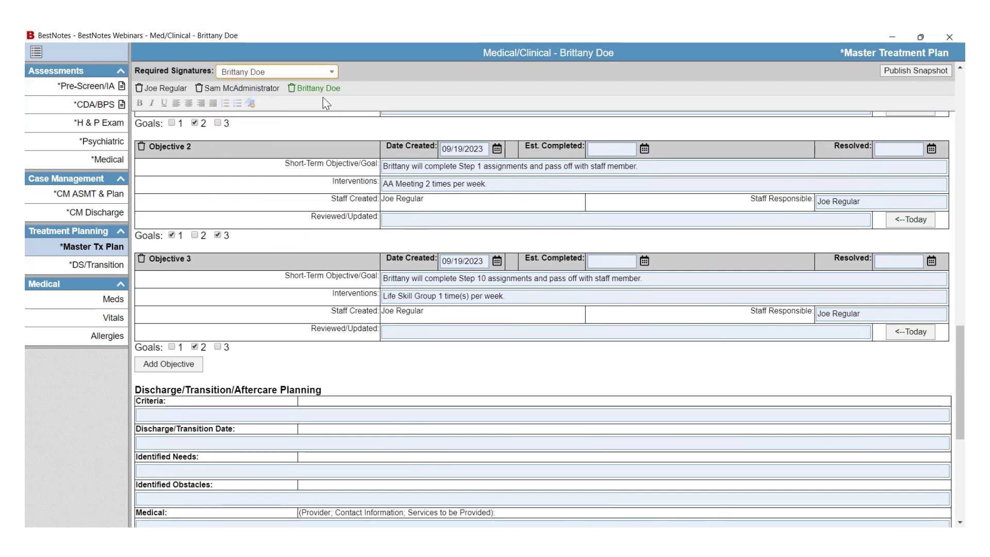
Publish the plan as a signed snapshot and close the treatment plan window.
{"action": "left_click", "coordinate": [910, 71]}
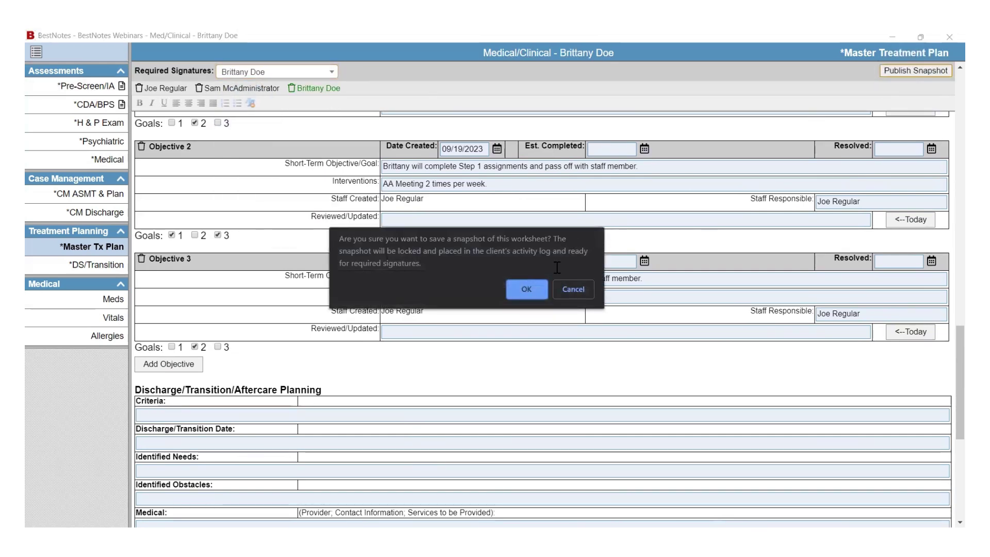
{"action": "left_click", "coordinate": [528, 289]}
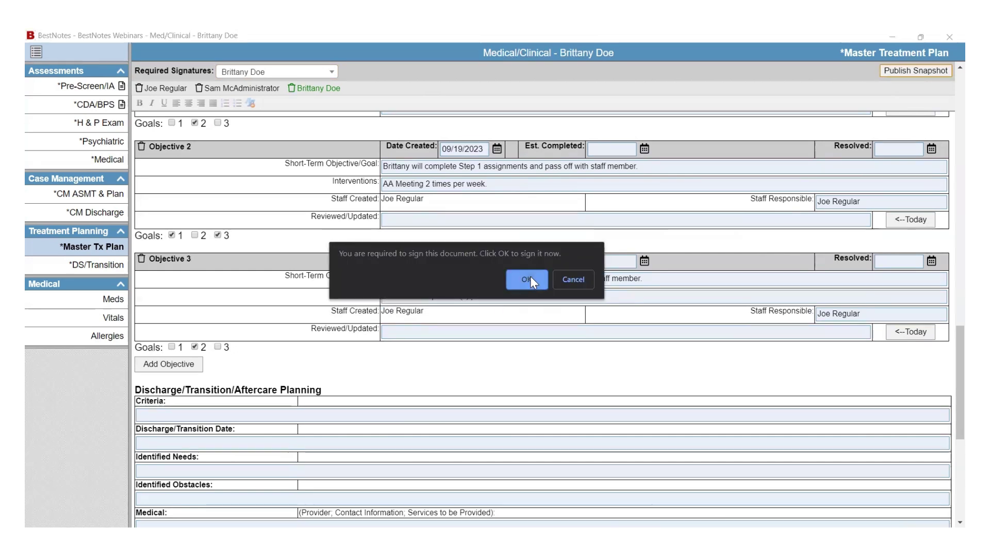
{"action": "left_click", "coordinate": [528, 280]}
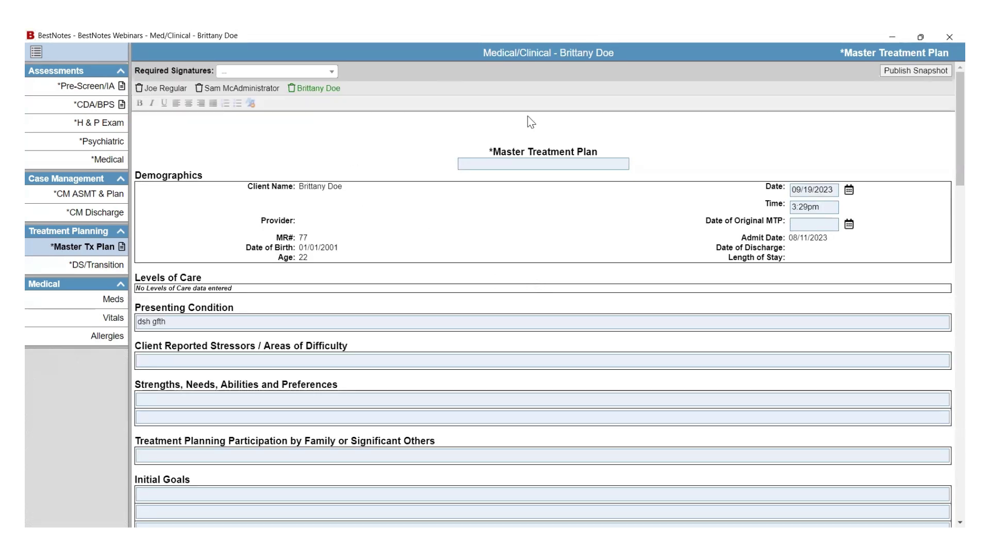
{"action": "left_click", "coordinate": [949, 38]}
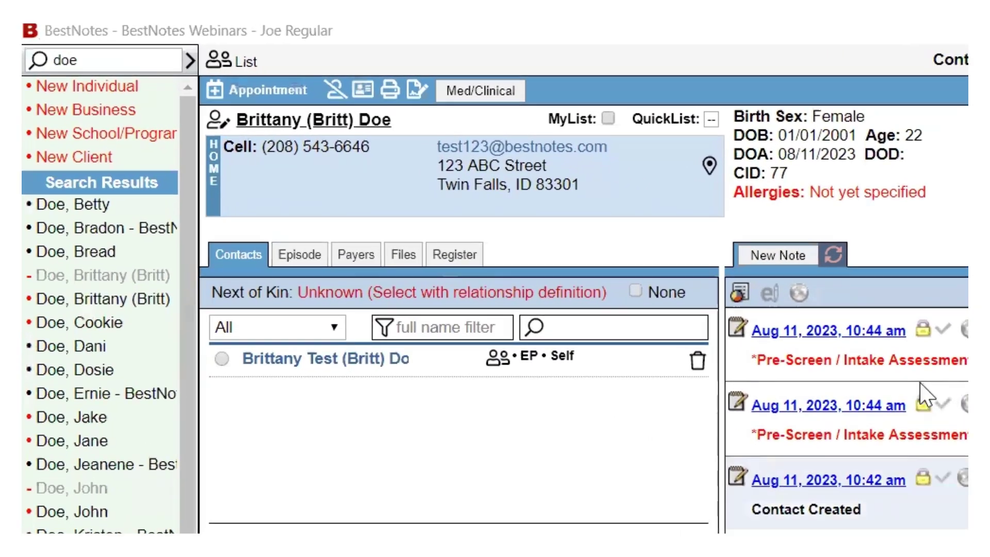
Refresh the Contact Manager notes log to show the new Master Treatment Plan entry.
{"action": "left_click", "coordinate": [831, 258]}
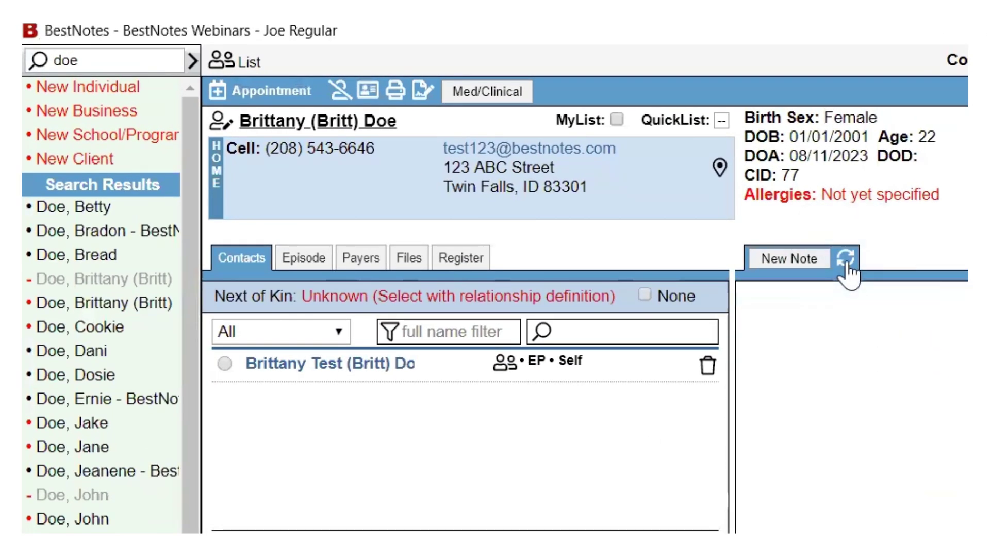